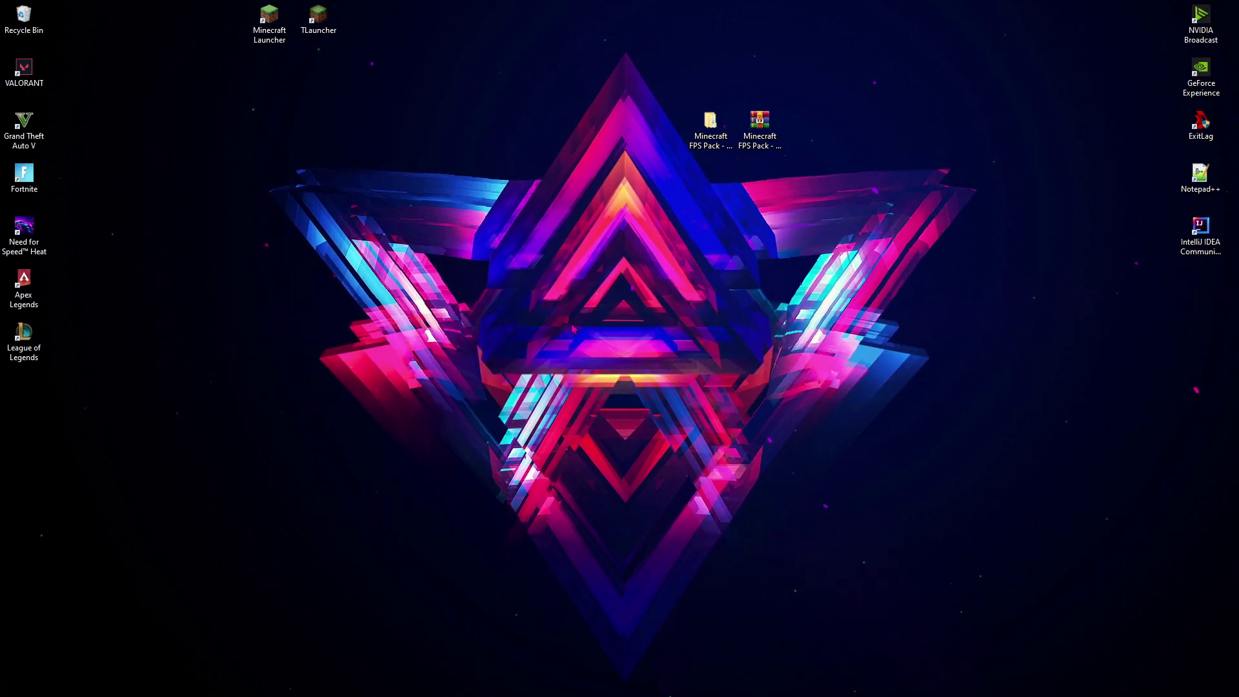
- Open the Windows system protection settings for creating a restore point and select the Local Disk (C:) system drive
{"action": "key", "text": "super"}
{"action": "type", "text": "crea"}
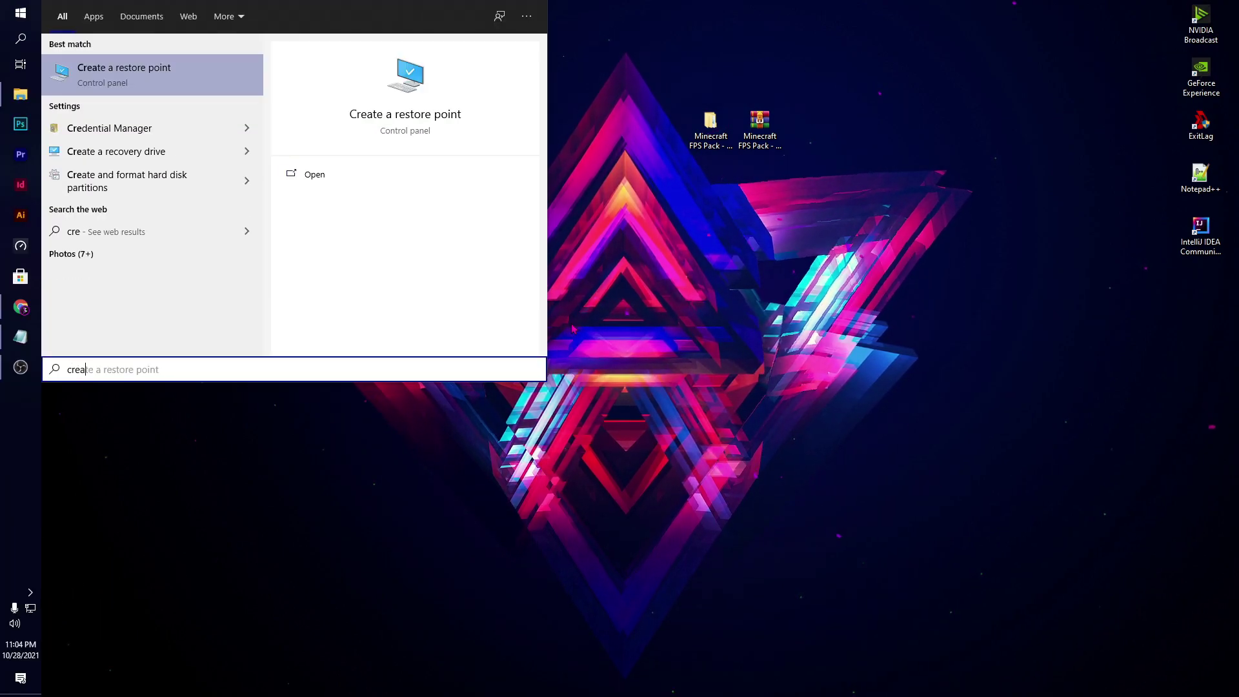
{"action": "type", "text": "te"}
{"action": "key", "text": "Return"}
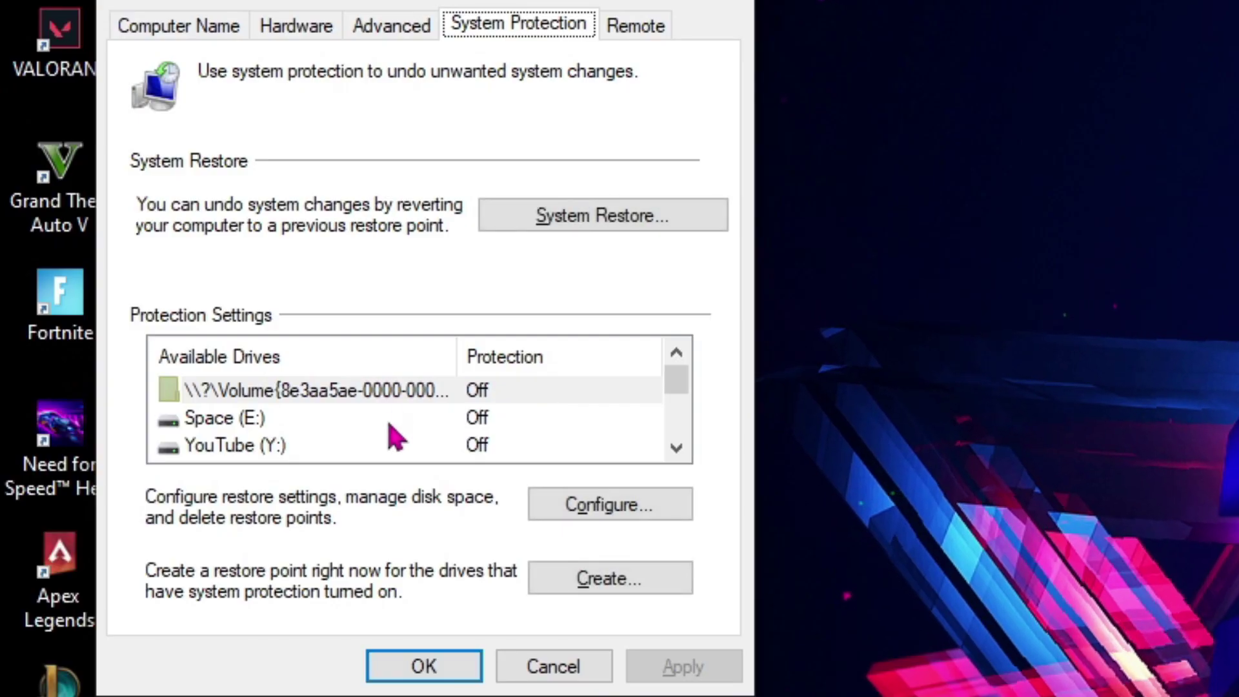
{"action": "scroll", "coordinate": [145, 227], "scroll_direction": "down", "scroll_amount": 1}
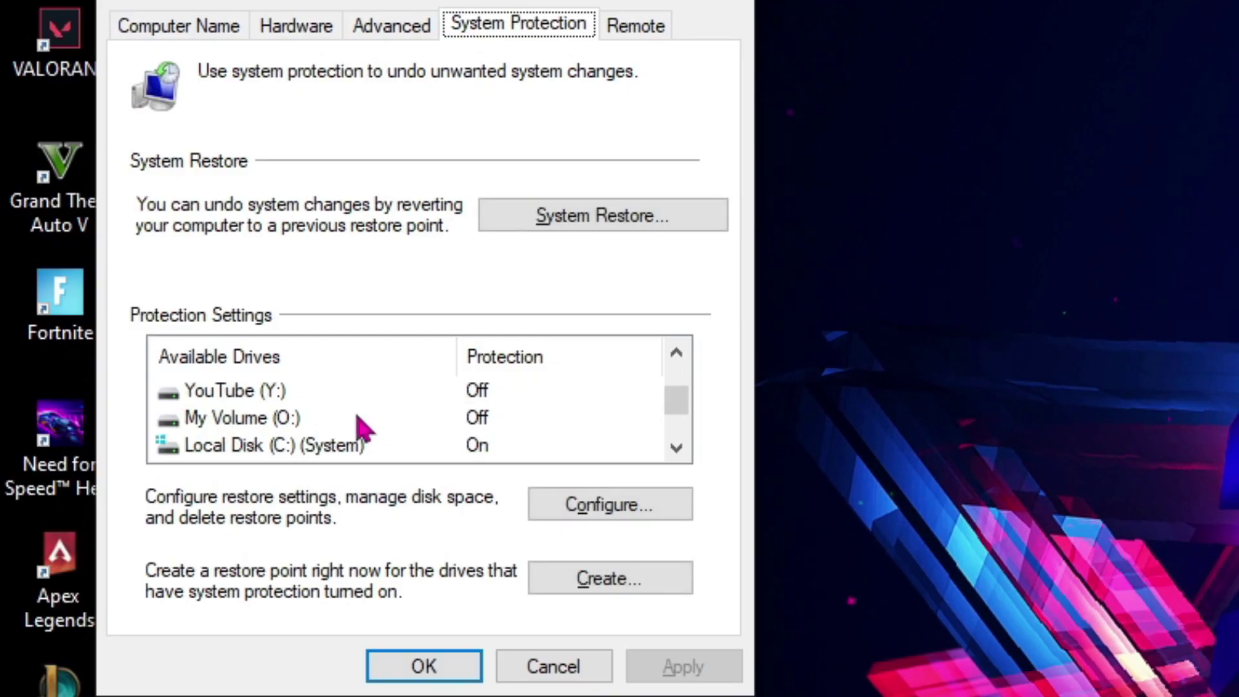
{"action": "scroll", "coordinate": [358, 426], "scroll_direction": "down", "scroll_amount": 1}
{"action": "left_click", "coordinate": [275, 394]}
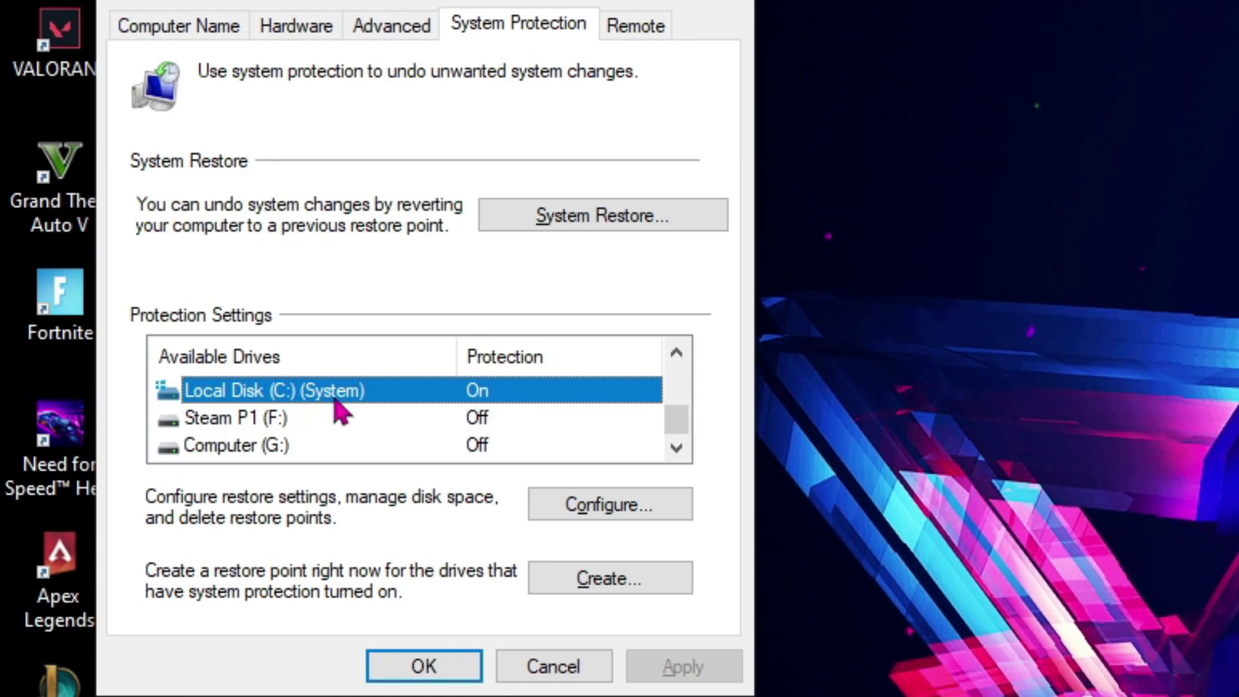
- Create a system restore point with the description "Minecraft FPS"
{"action": "left_click", "coordinate": [607, 576]}
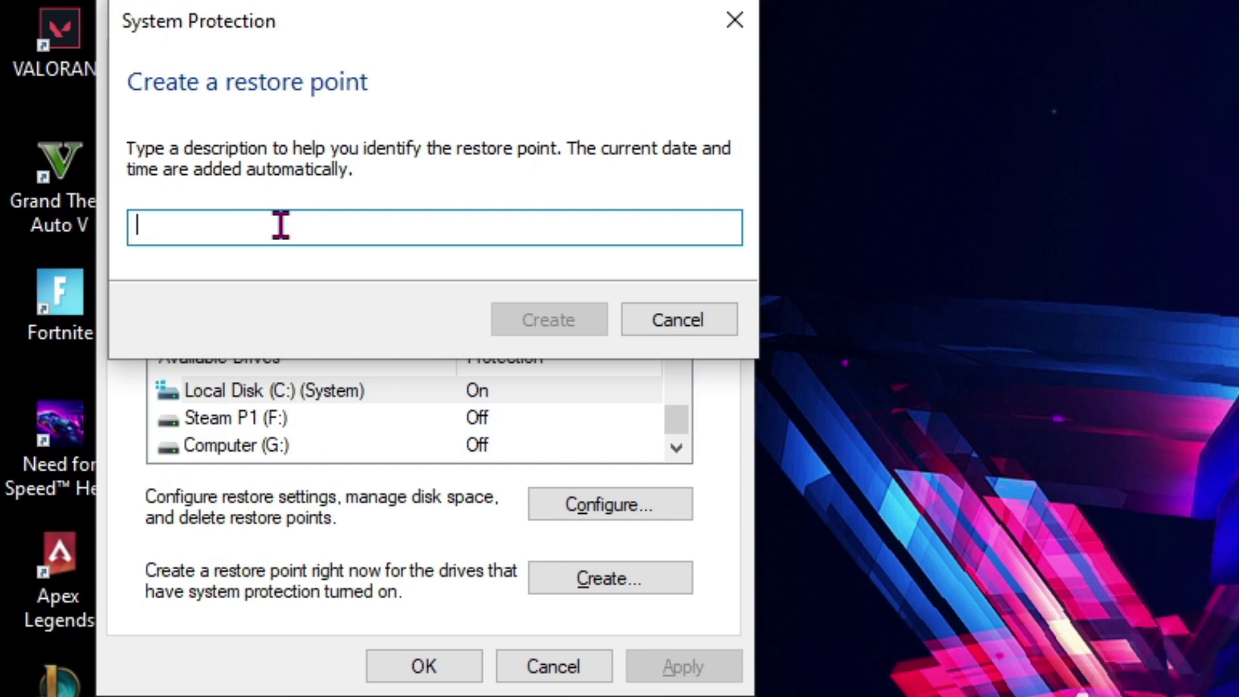
{"action": "type", "text": "Minecraft"}
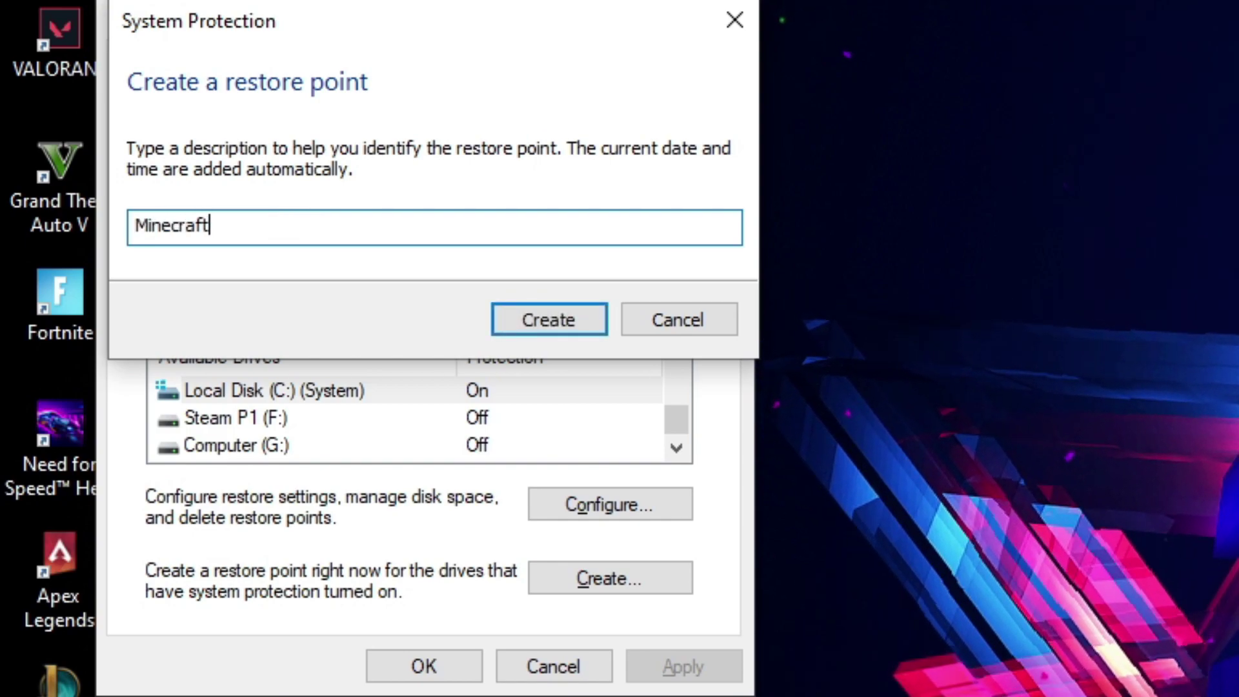
{"action": "type", "text": " FPP"}
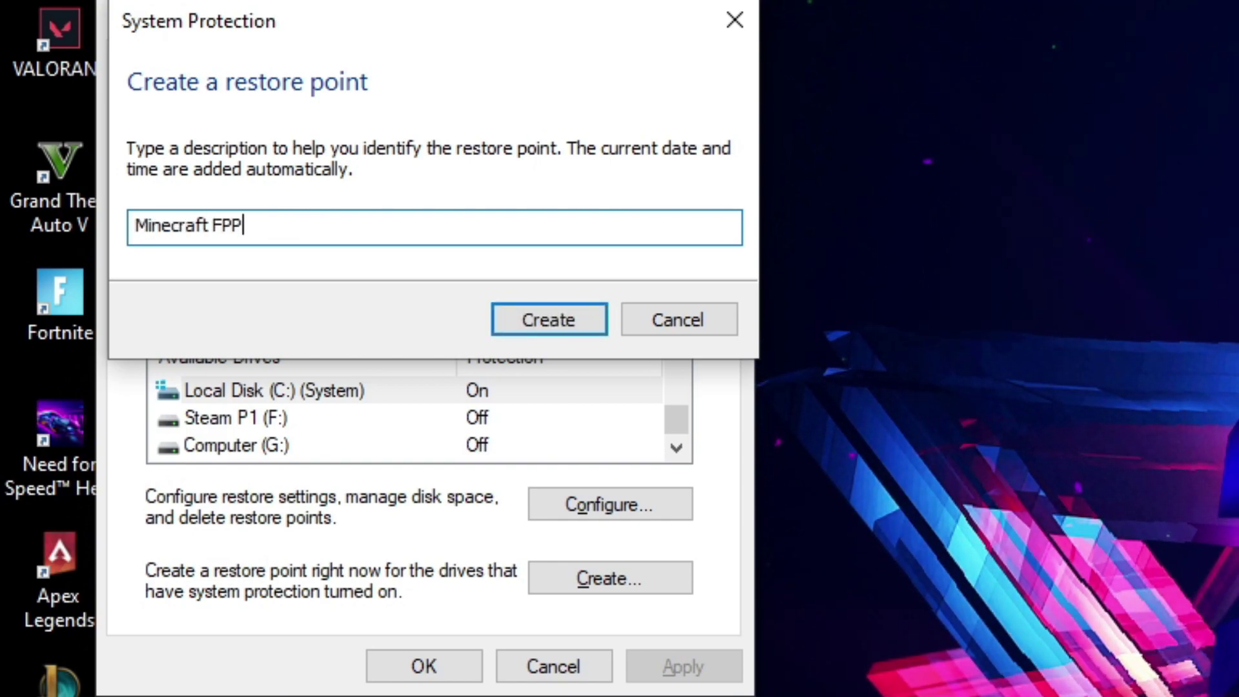
{"action": "key", "text": "BackSpace"}
{"action": "type", "text": "S"}
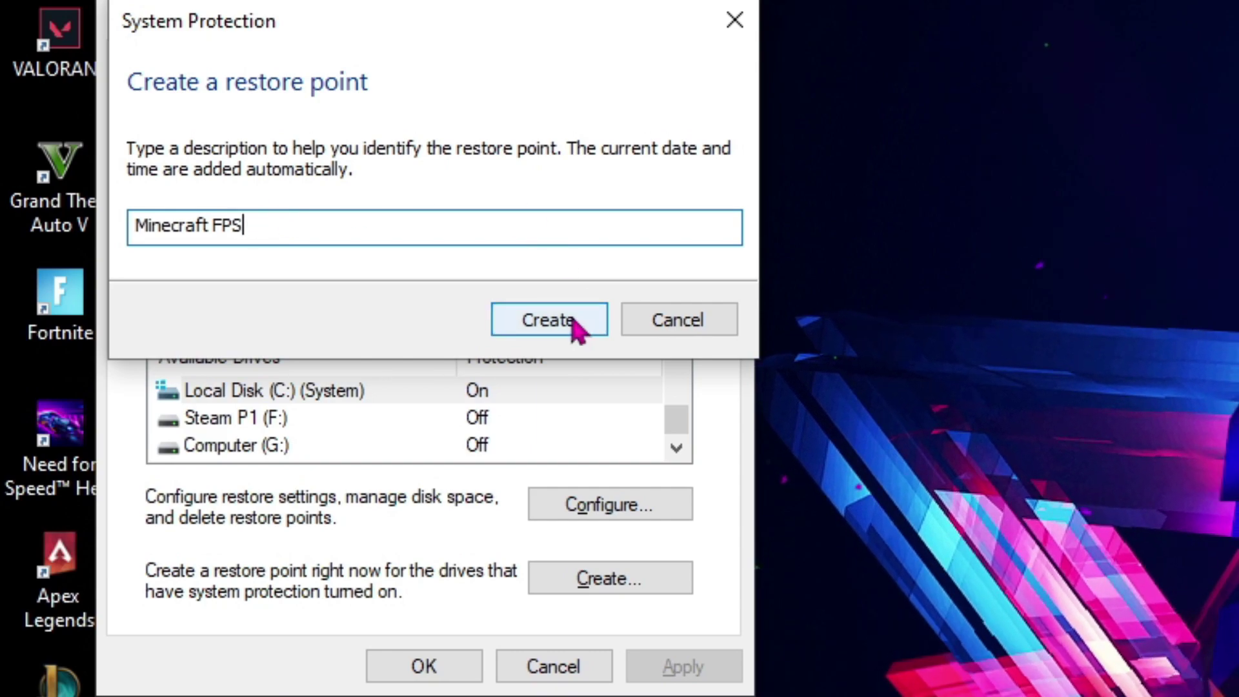
{"action": "left_click", "coordinate": [573, 320]}
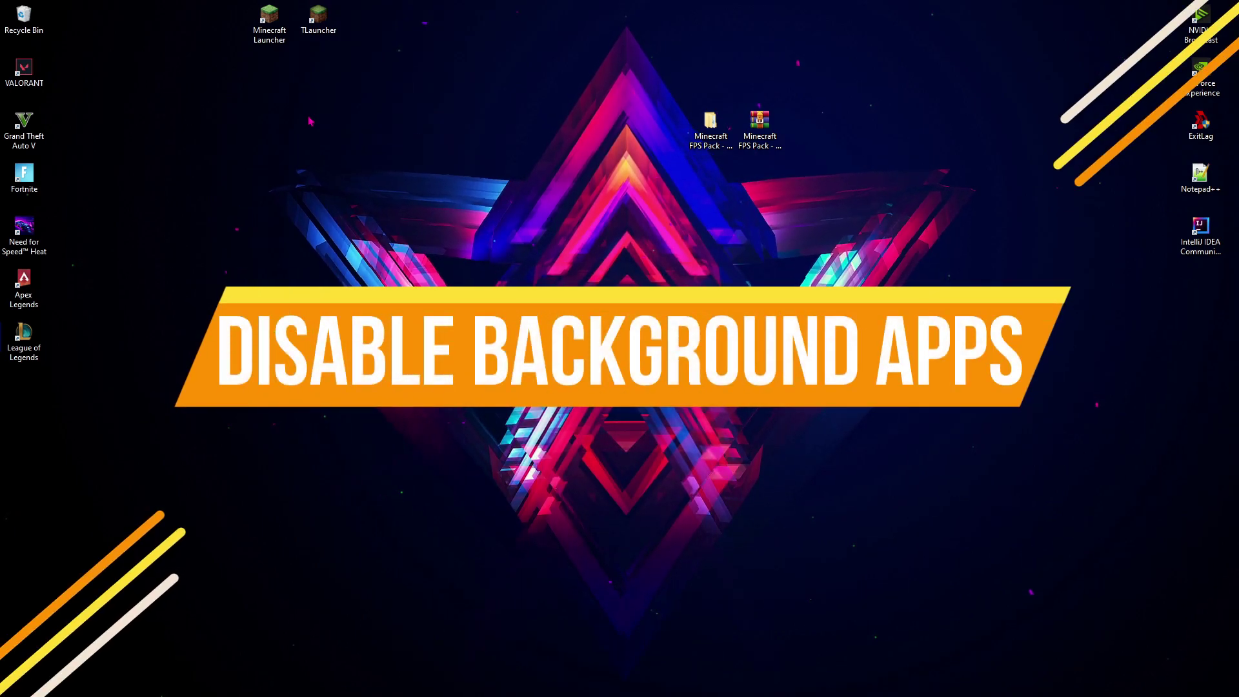
- Open Windows Settings, search for "Backg" and go to the background apps settings page
{"action": "key", "text": "super"}
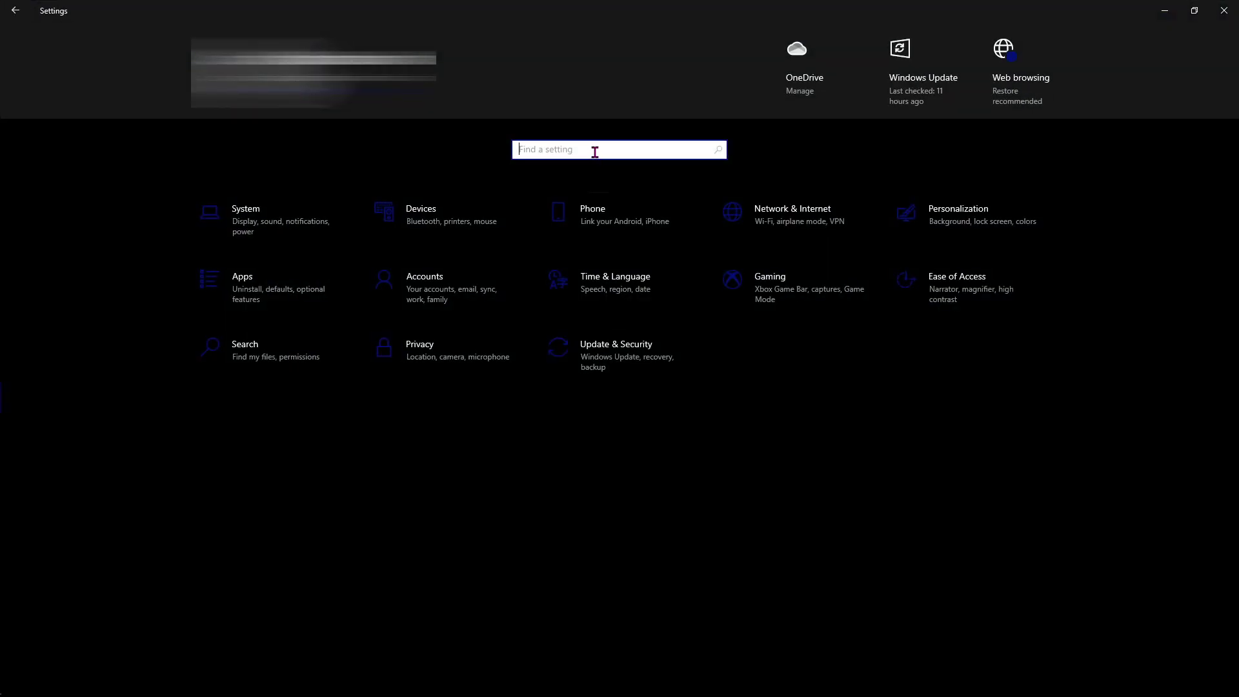
{"action": "type", "text": "Backg"}
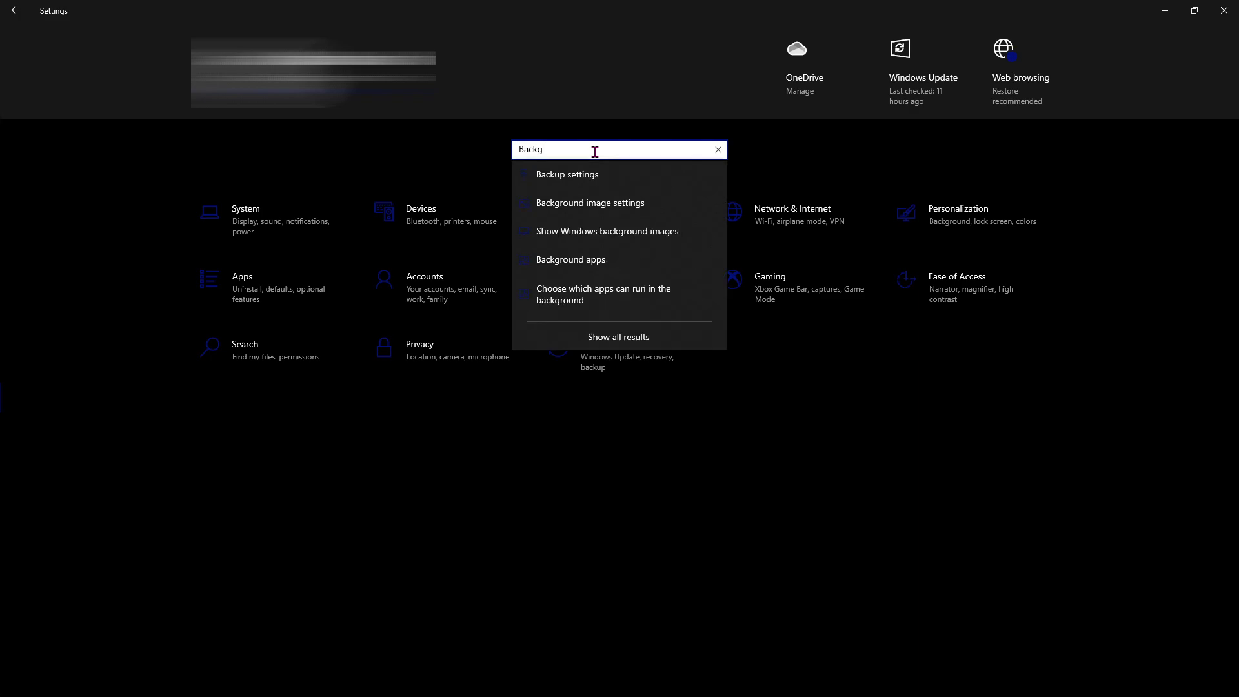
{"action": "left_click", "coordinate": [578, 232]}
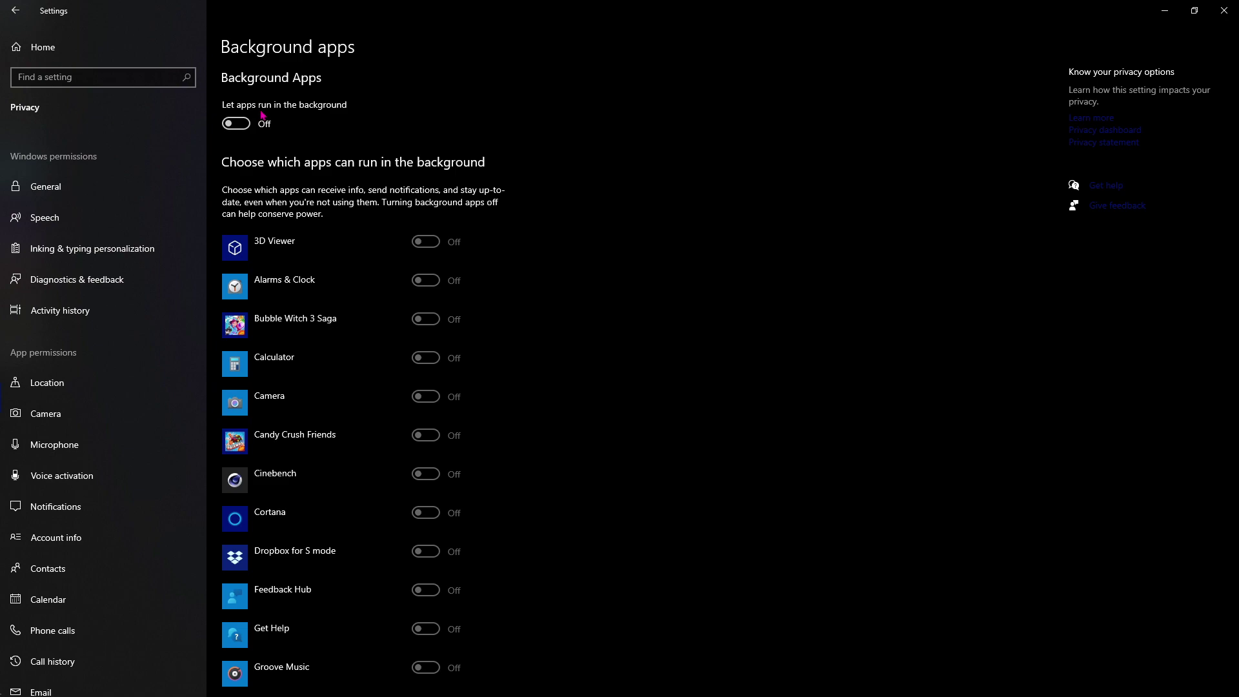
- Search the settings for "Game" and open the Game Mode settings
{"action": "left_click", "coordinate": [58, 76]}
{"action": "type", "text": "G"}
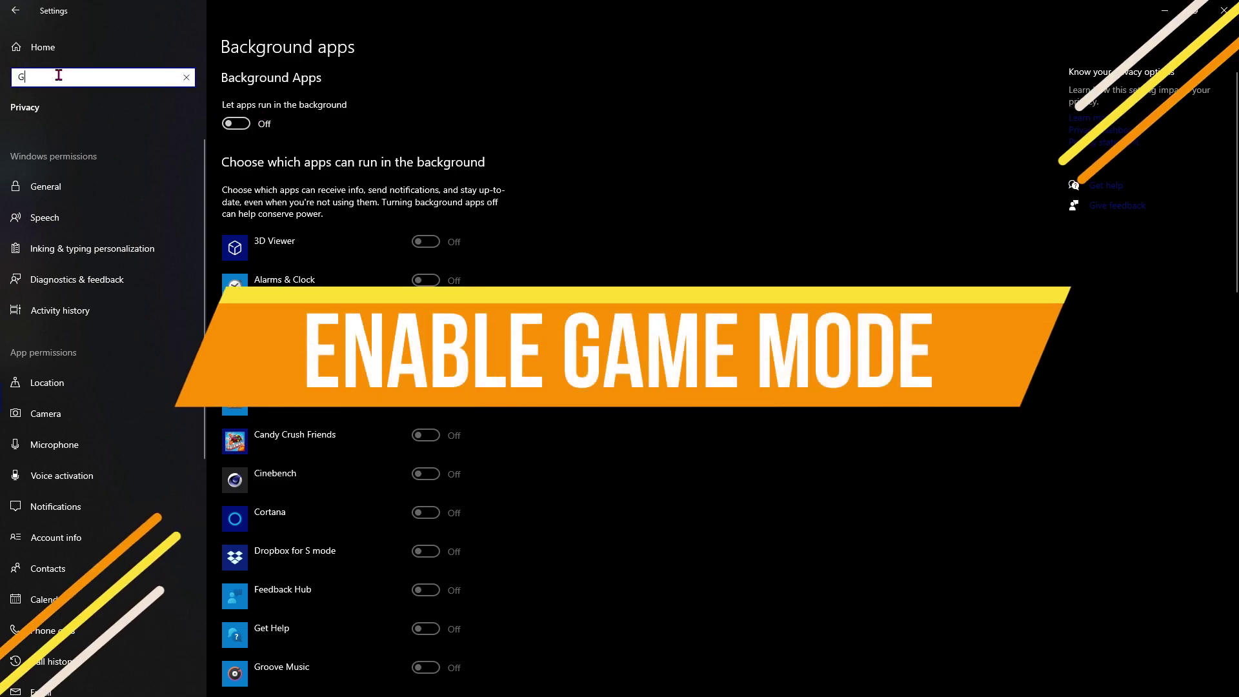
{"action": "type", "text": "ame"}
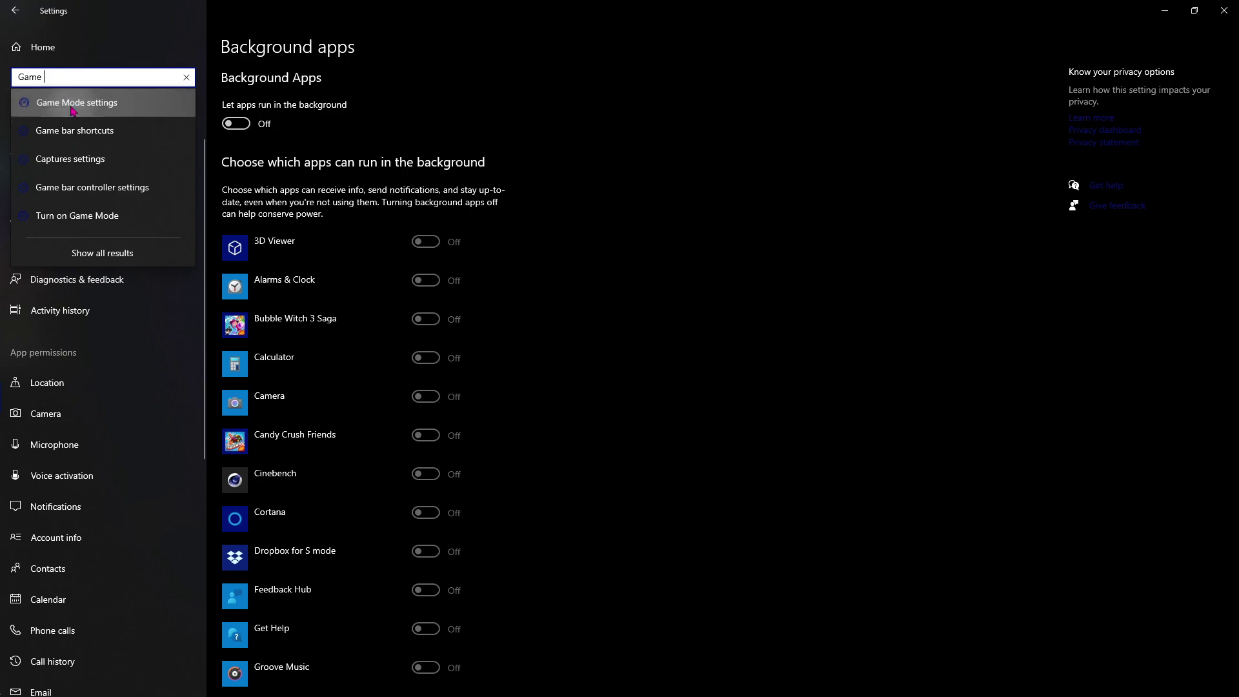
{"action": "left_click", "coordinate": [71, 102]}
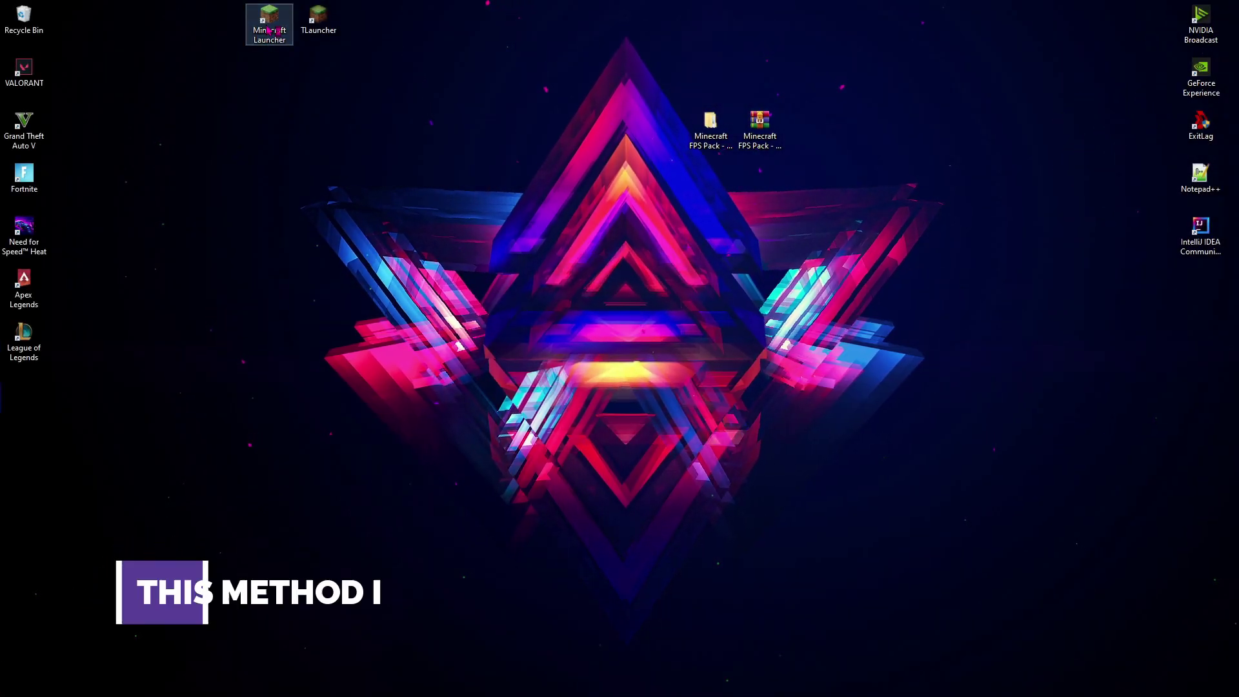
- Launch Minecraft Launcher, open the Latest release installation for editing, and place the cursor at the -Xmx memory value in its JVM arguments
{"action": "left_click", "coordinate": [119, 589]}
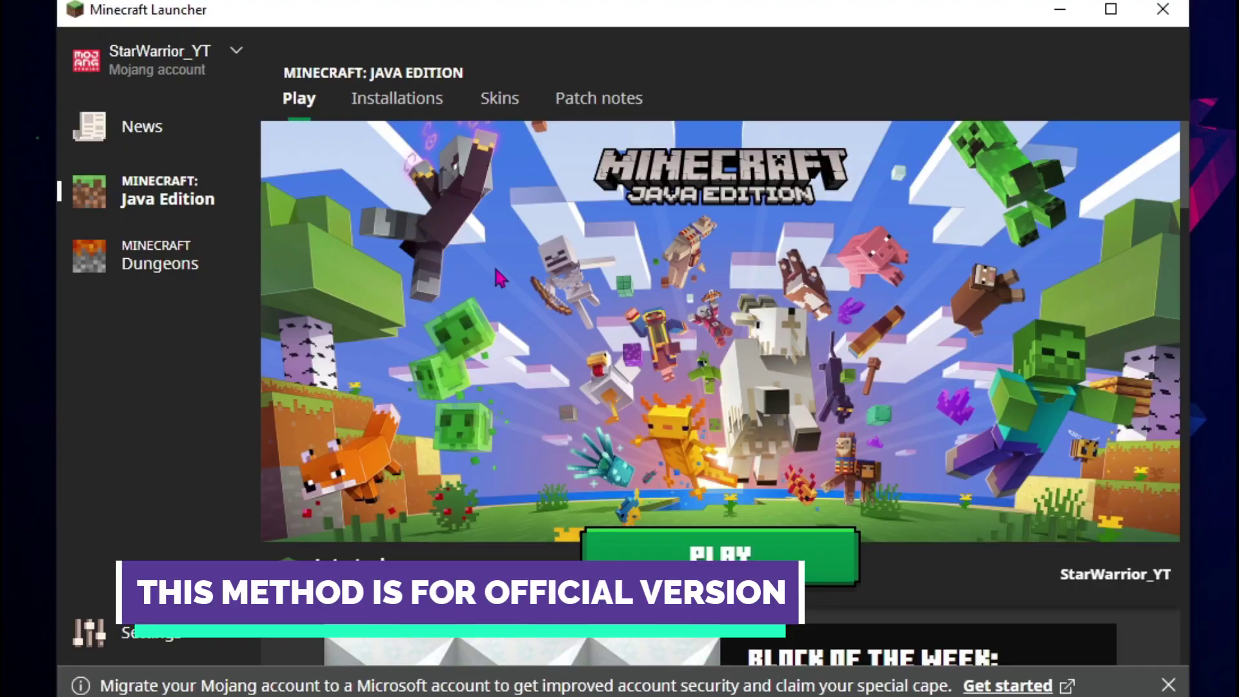
{"action": "left_click", "coordinate": [409, 105]}
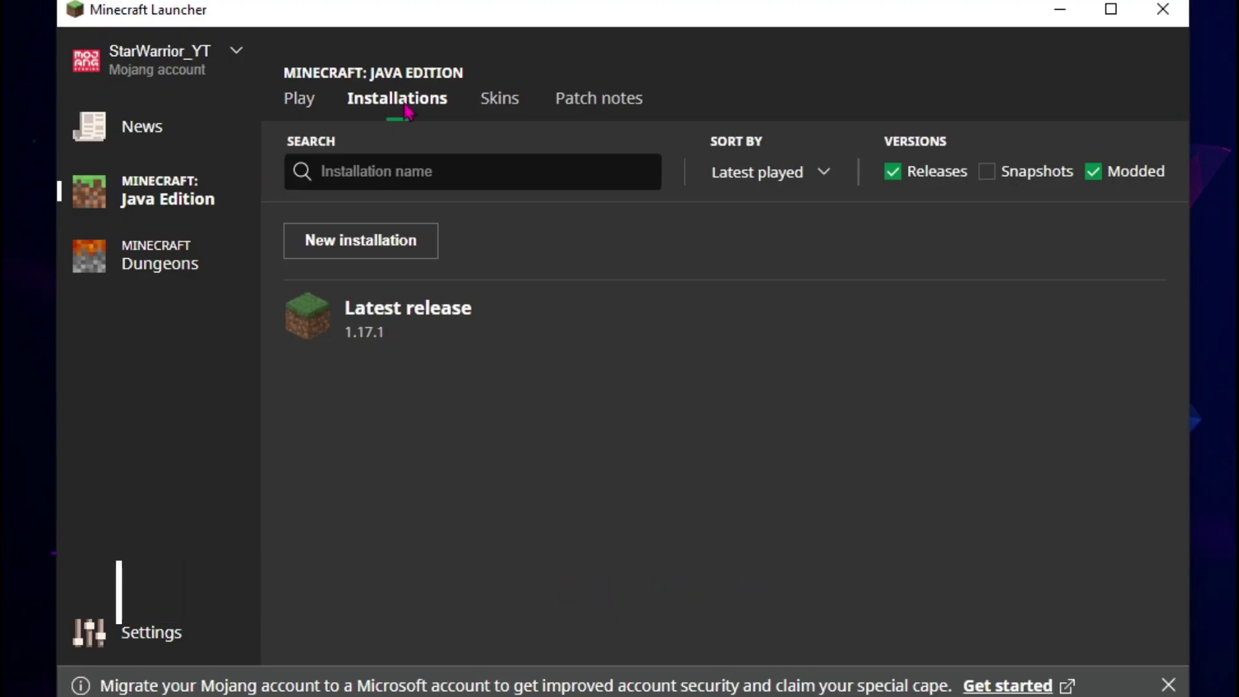
{"action": "left_click", "coordinate": [1155, 329]}
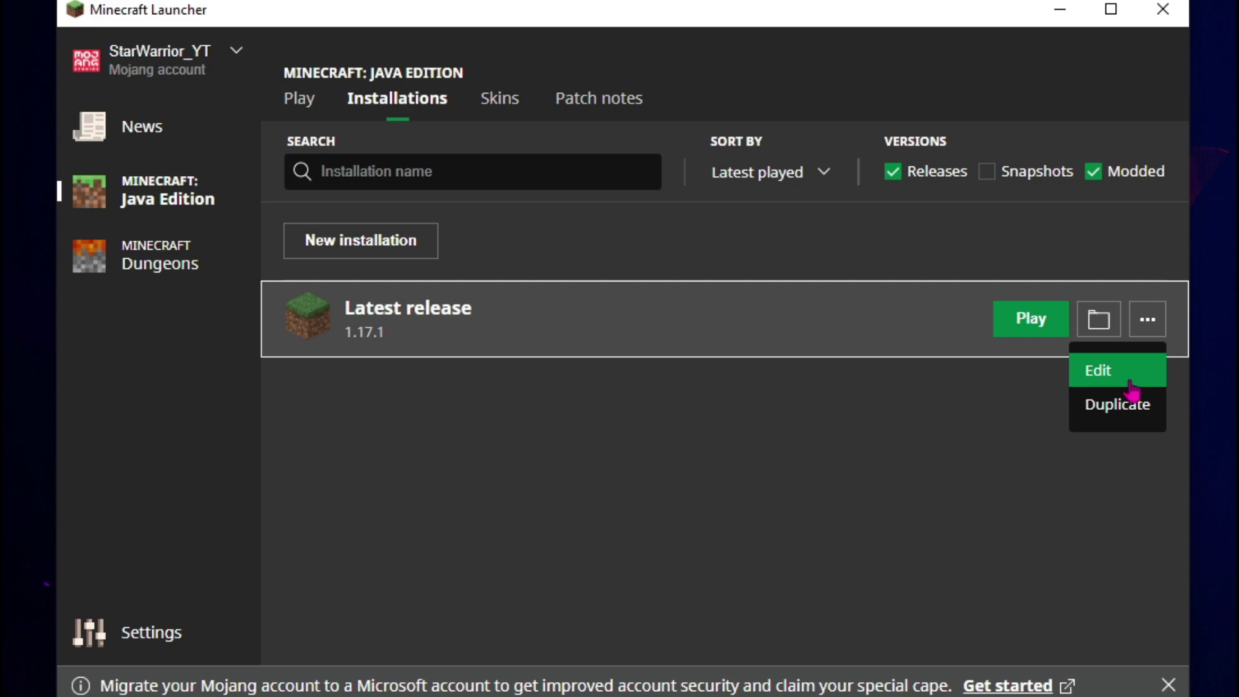
{"action": "left_click", "coordinate": [1103, 373]}
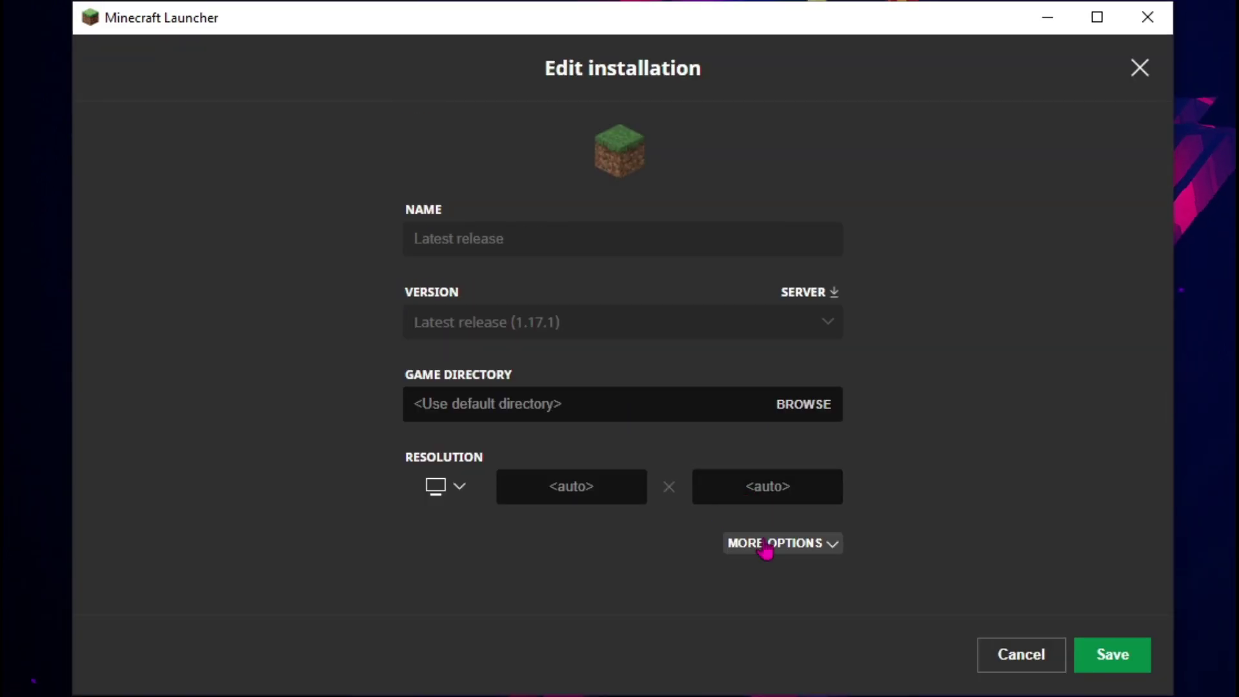
{"action": "left_click", "coordinate": [775, 551]}
{"action": "scroll", "coordinate": [579, 510], "scroll_direction": "down", "scroll_amount": 1}
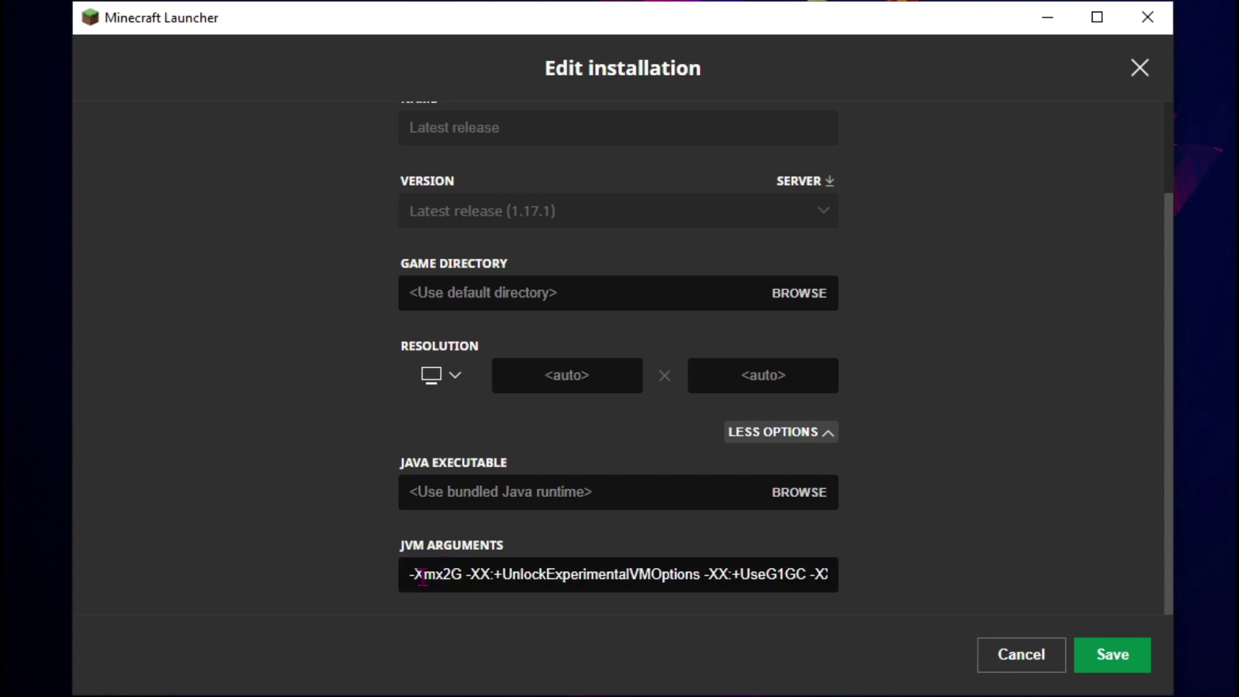
{"action": "left_click_drag", "start_coordinate": [417, 576], "coordinate": [455, 577]}
{"action": "left_click", "coordinate": [455, 576]}
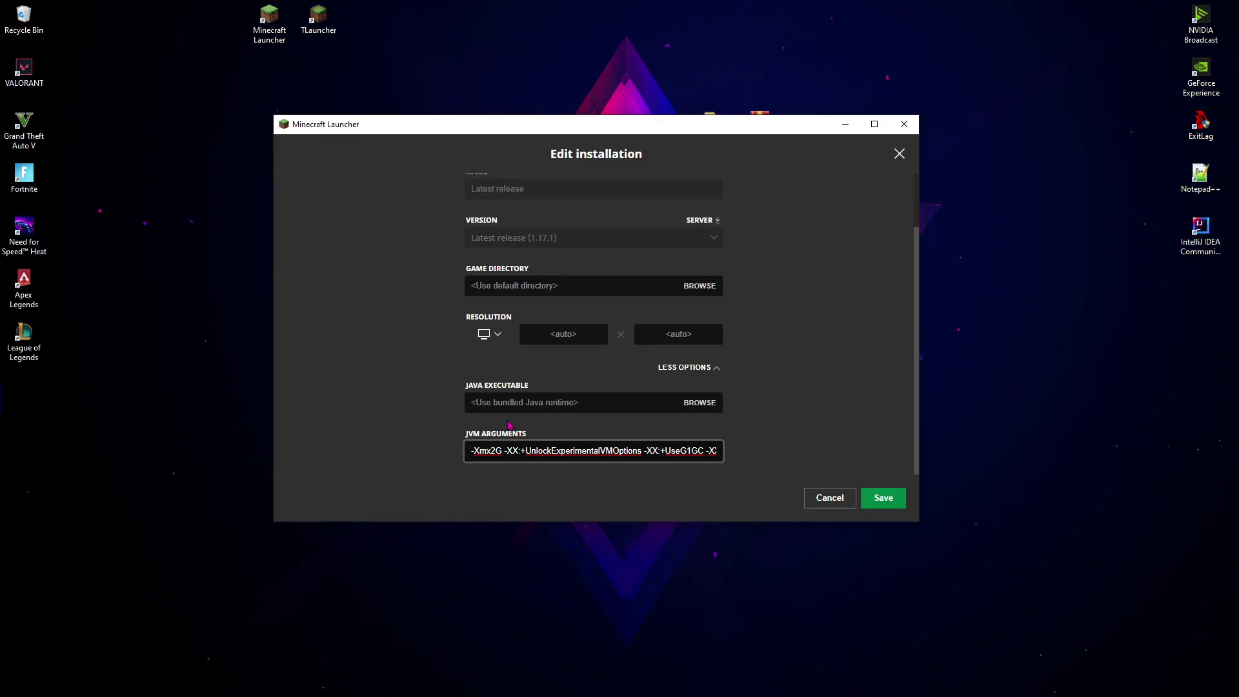
- Check the installed physical memory (RAM) in System Information, then return to the installation being edited
{"action": "key", "text": "super"}
{"action": "type", "text": "sy"}
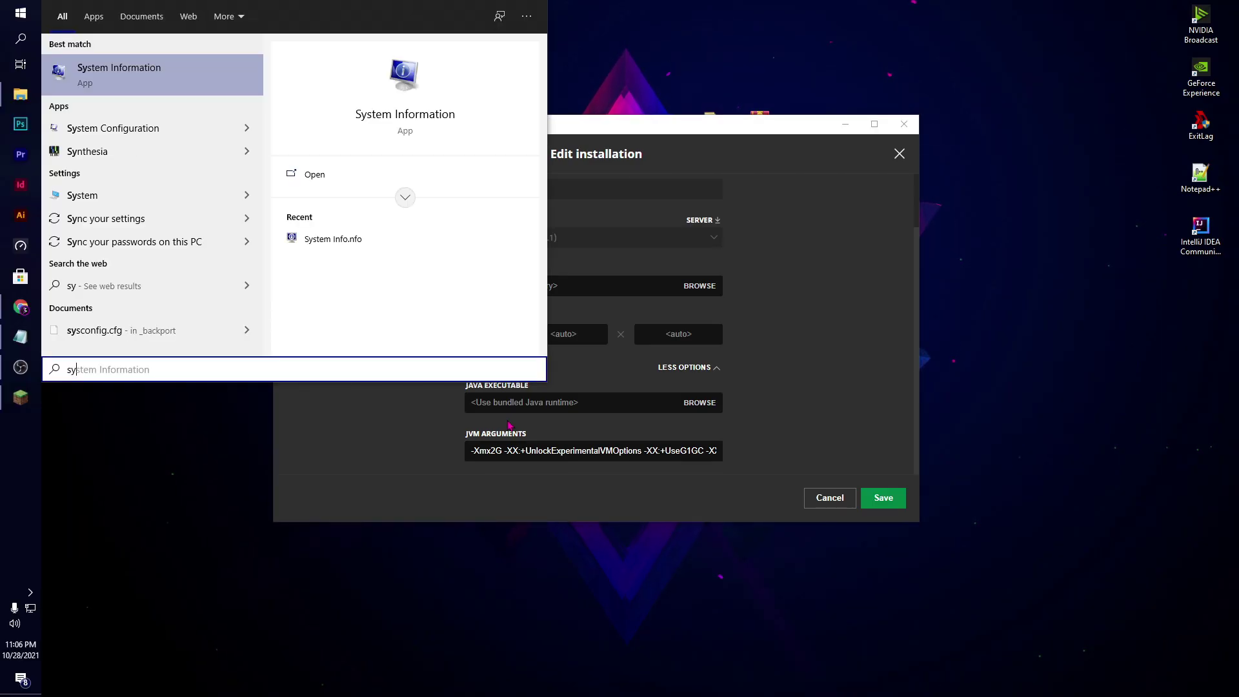
{"action": "key", "text": "Return"}
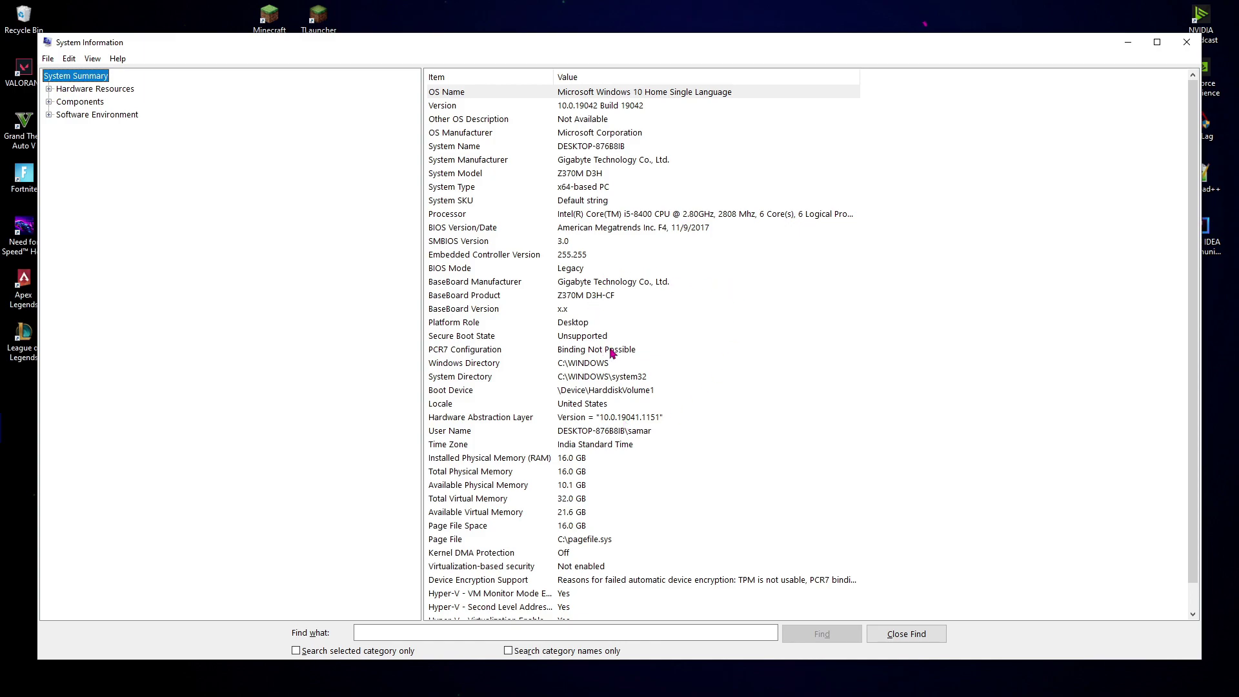
{"action": "left_click", "coordinate": [507, 460]}
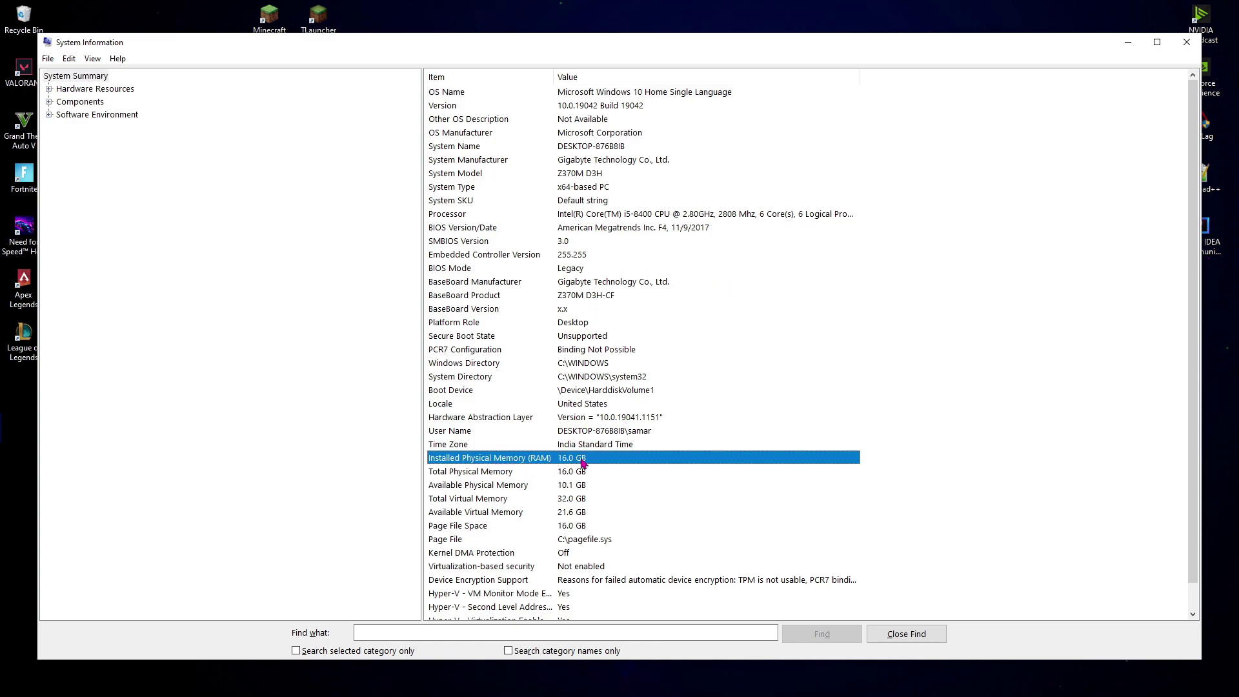
{"action": "left_click", "coordinate": [1128, 43]}
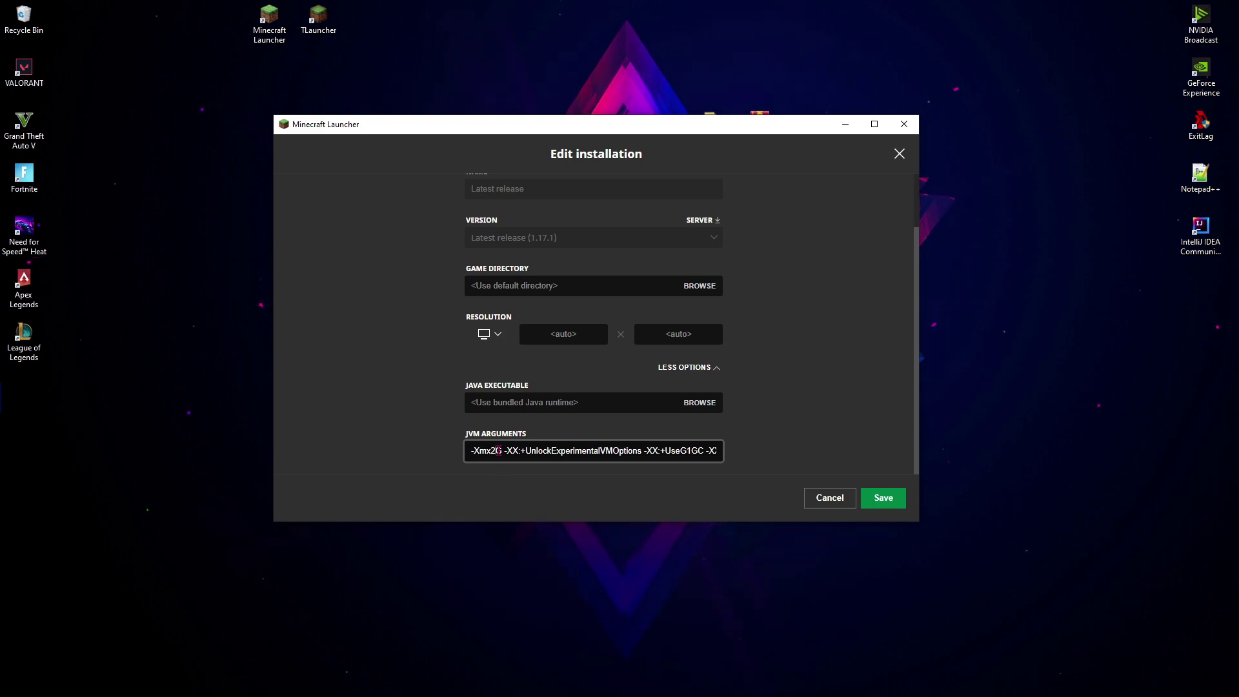
- Set the memory argument to -Xmx12G in the JVM arguments and save the installation
{"action": "type", "text": "1"}
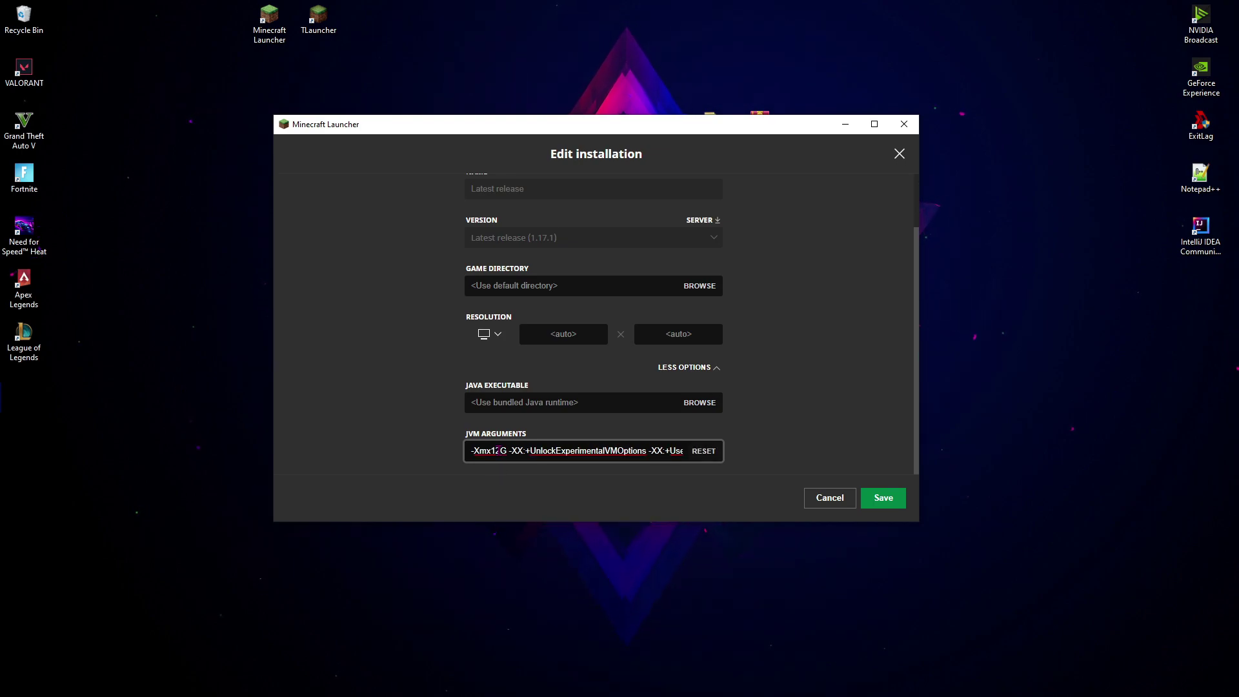
{"action": "left_click", "coordinate": [884, 499]}
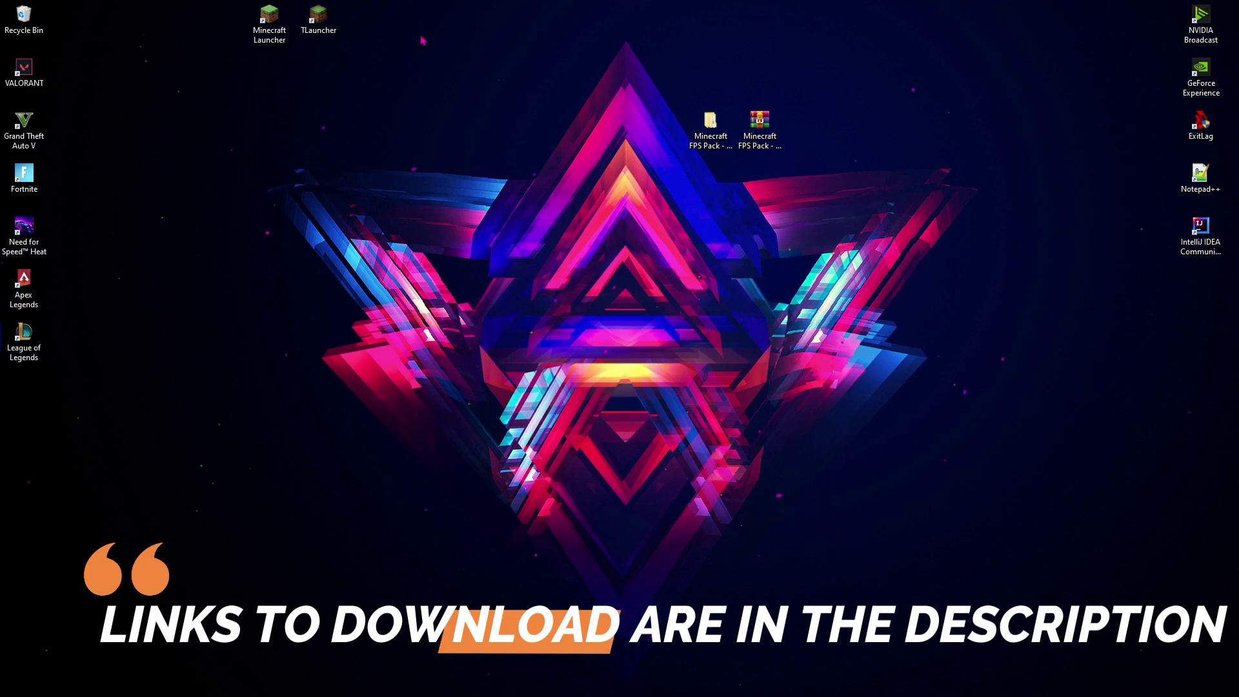
- Launch TLauncher and choose OptiFine 1.17.1 as the game version
{"action": "left_click", "coordinate": [319, 18]}
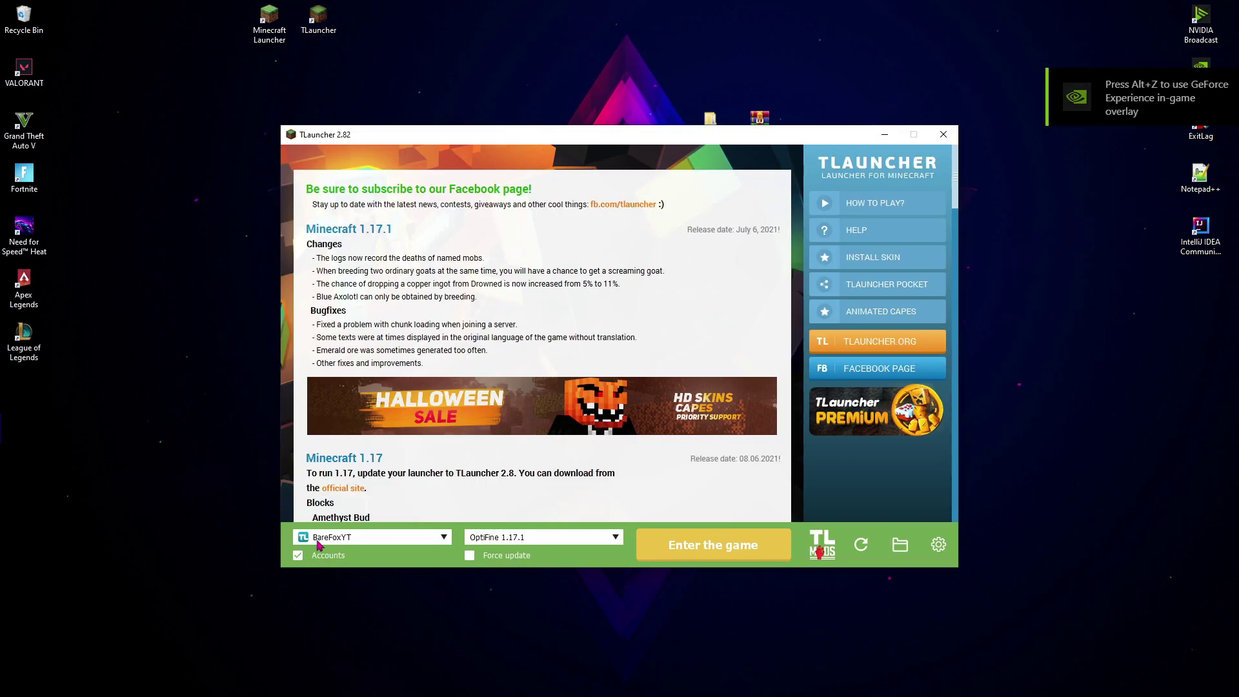
{"action": "left_click", "coordinate": [584, 548]}
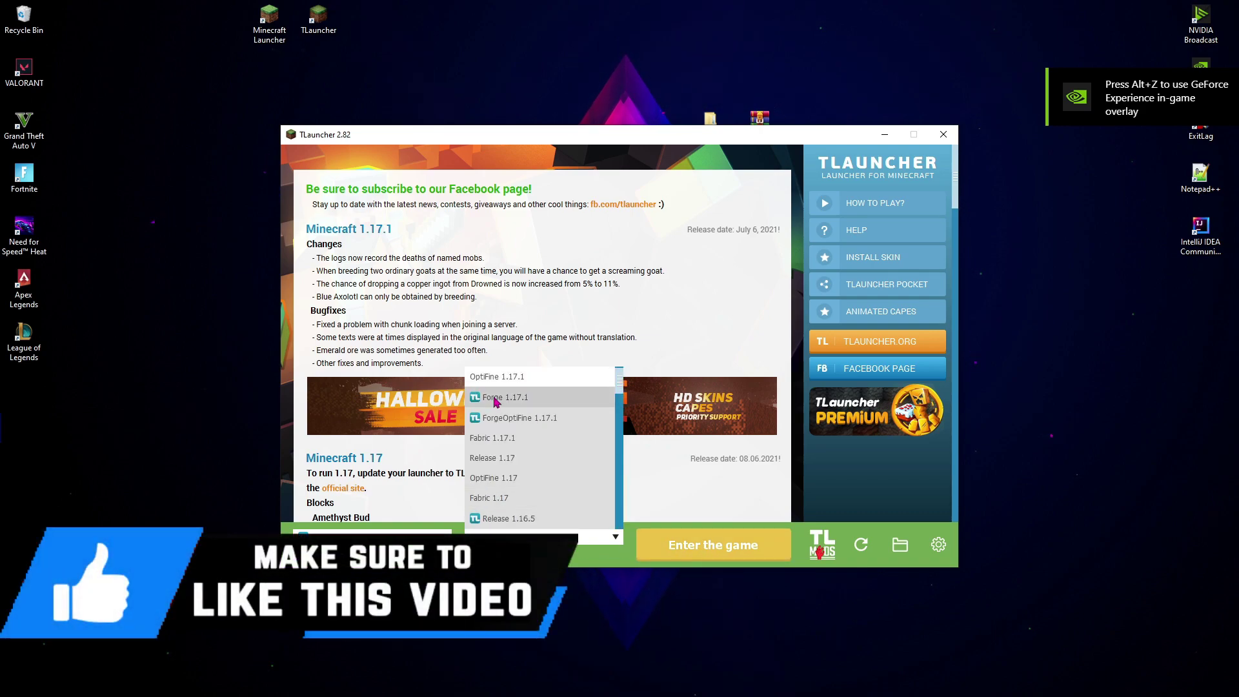
{"action": "left_click", "coordinate": [507, 378]}
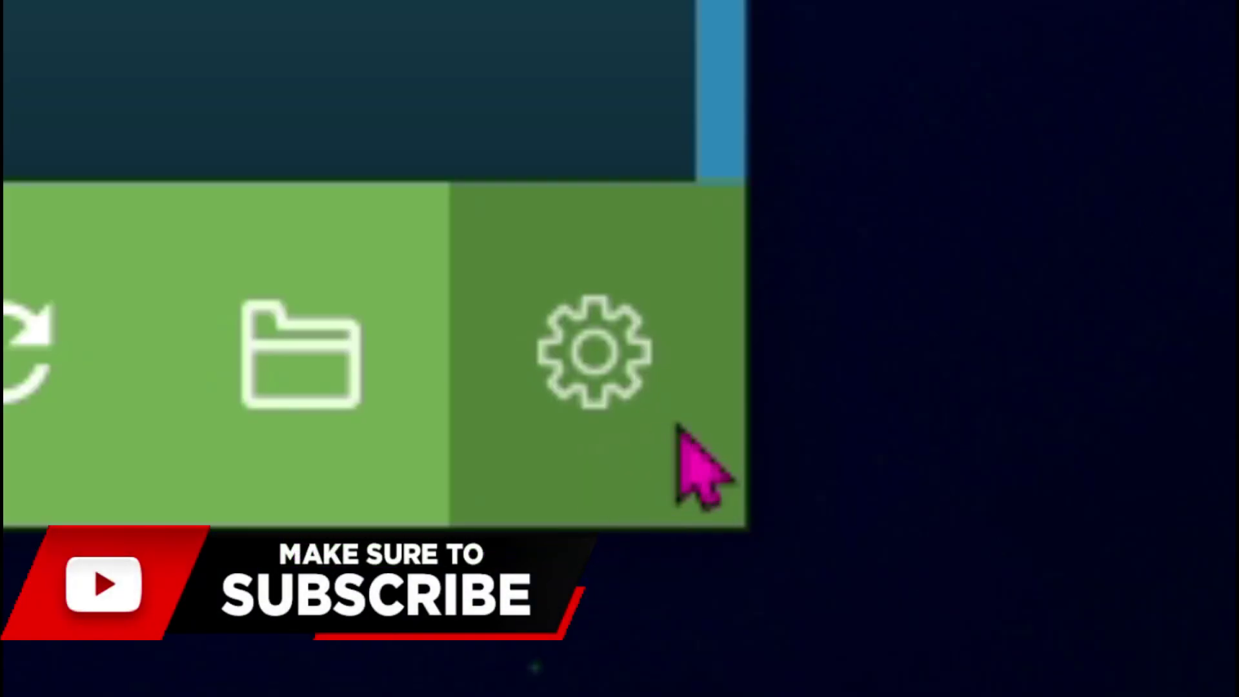
- Open the TLauncher settings and set the memory allocation to 13168 MB
{"action": "left_click", "coordinate": [678, 427]}
{"action": "left_click", "coordinate": [864, 567]}
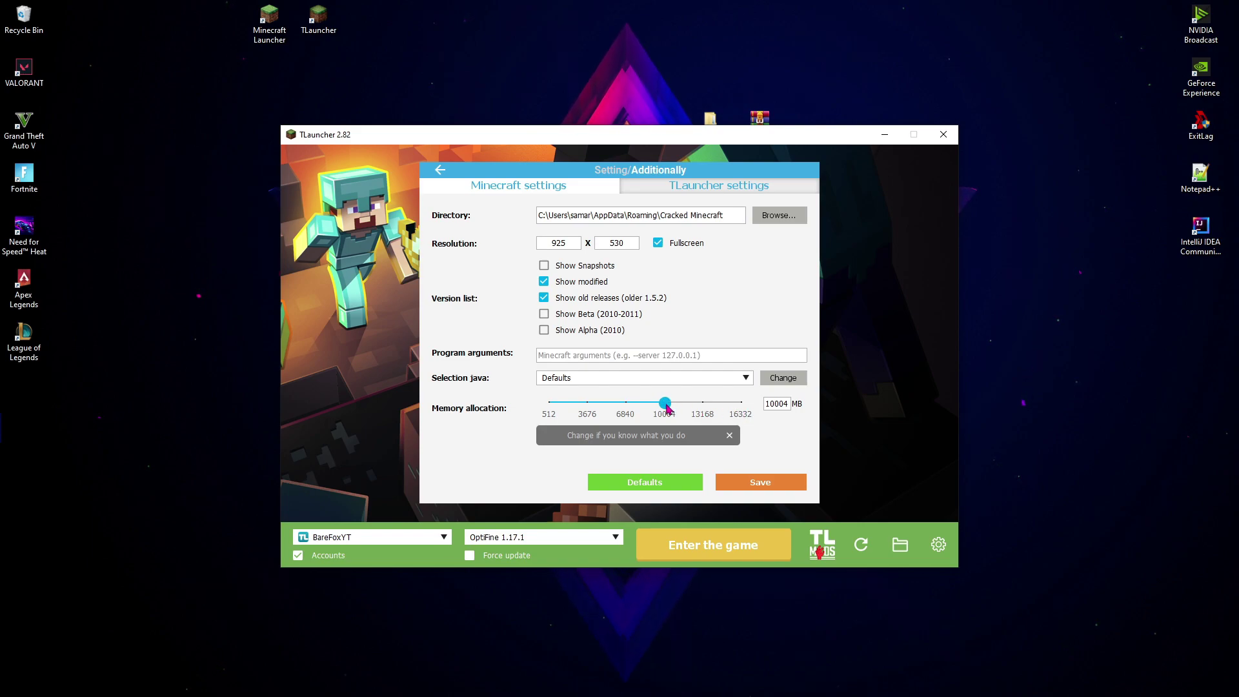
{"action": "left_click_drag", "start_coordinate": [666, 404], "coordinate": [694, 410]}
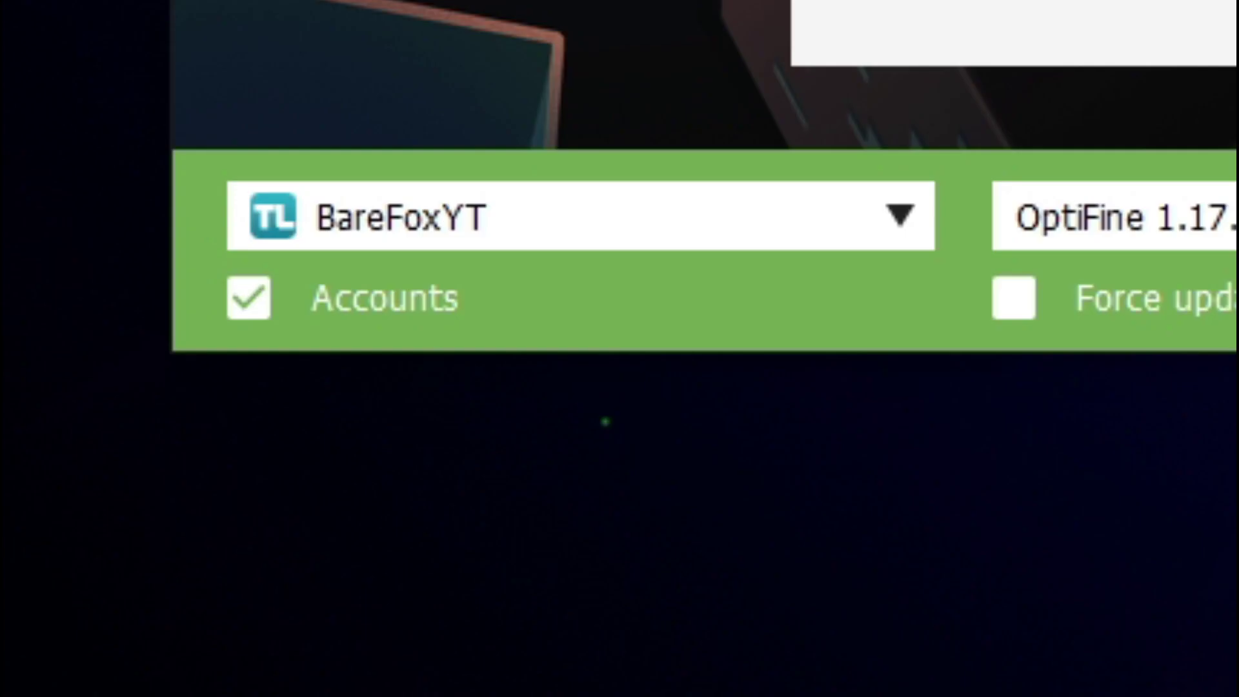
- Browse the available game versions in TLauncher and choose OptiFine 1.17.1
{"action": "left_click", "coordinate": [894, 236]}
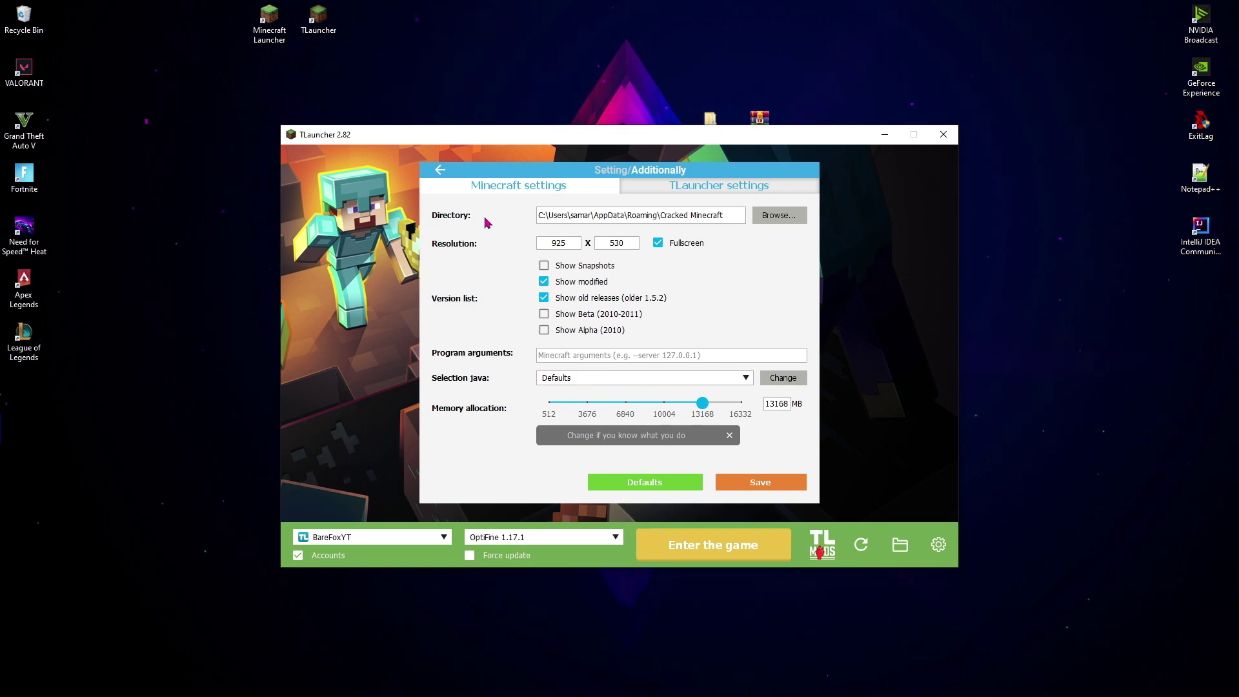
{"action": "left_click", "coordinate": [696, 186]}
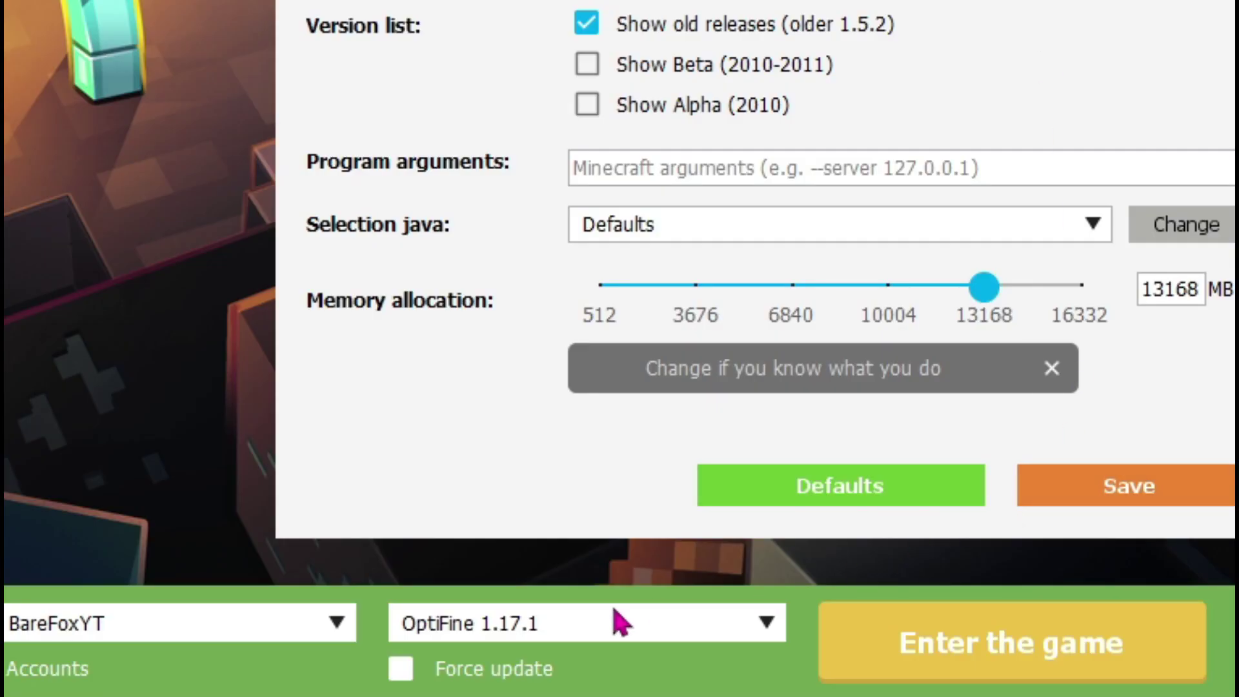
{"action": "left_click", "coordinate": [616, 621]}
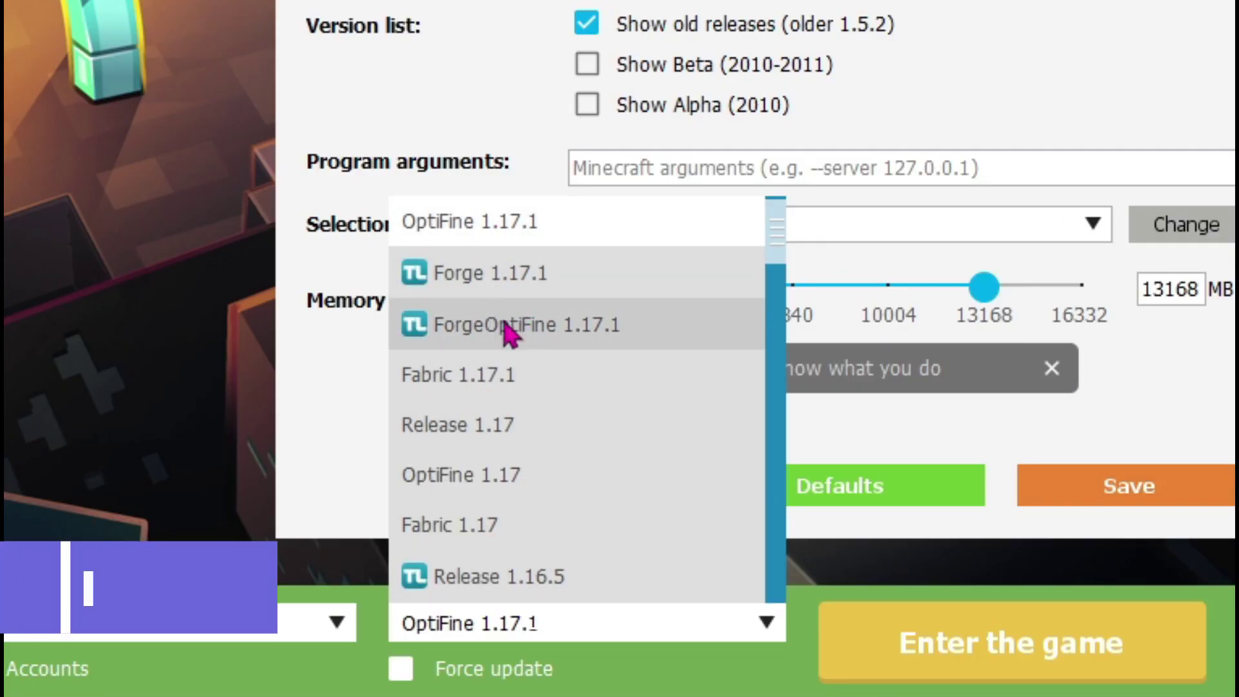
{"action": "scroll", "coordinate": [512, 435], "scroll_direction": "down", "scroll_amount": 2}
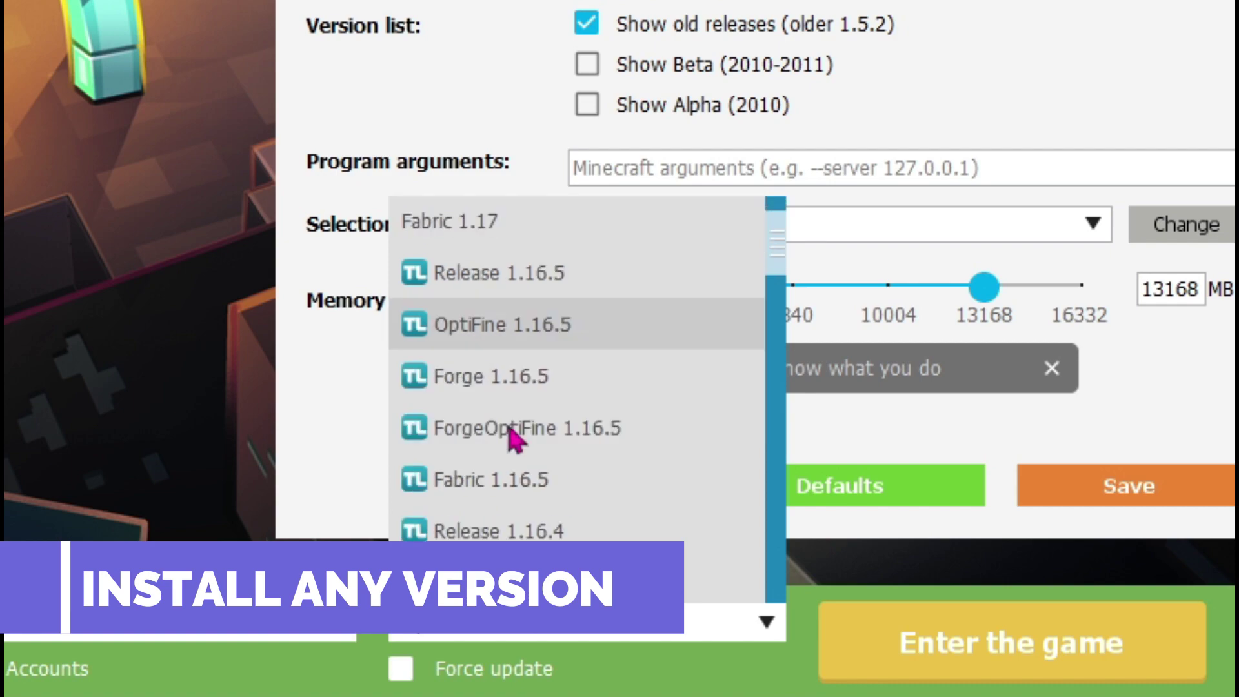
{"action": "scroll", "coordinate": [534, 429], "scroll_direction": "up", "scroll_amount": 3}
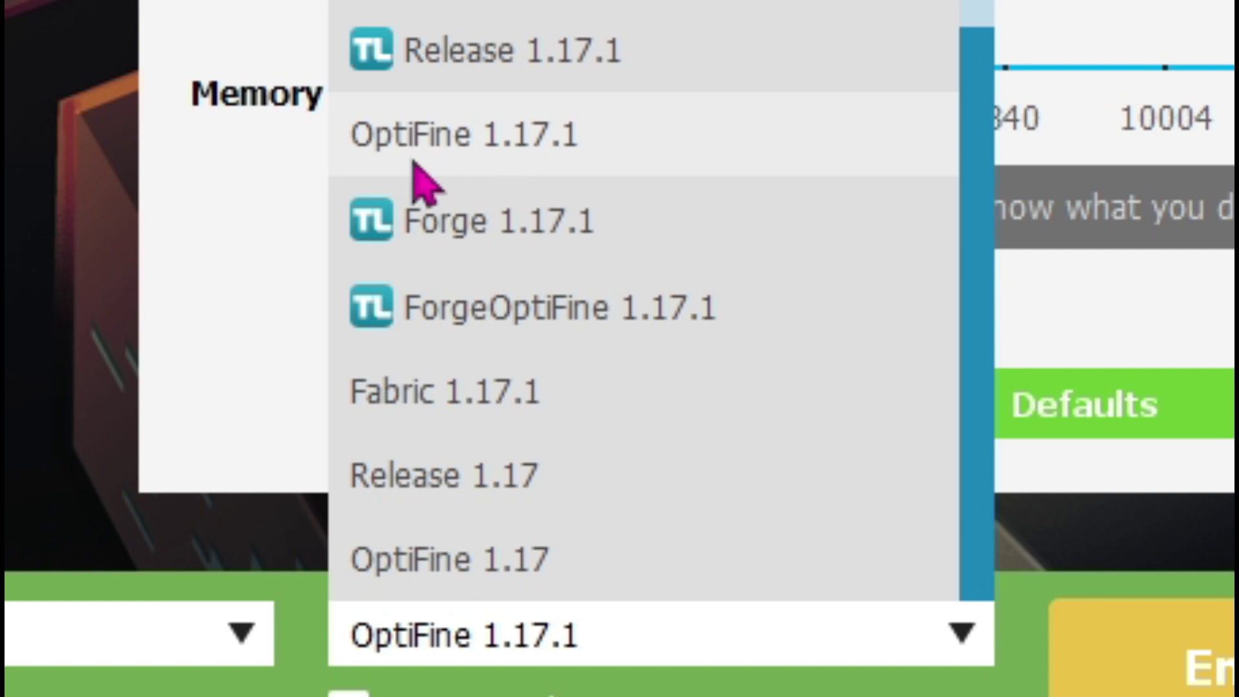
{"action": "left_click", "coordinate": [345, 145]}
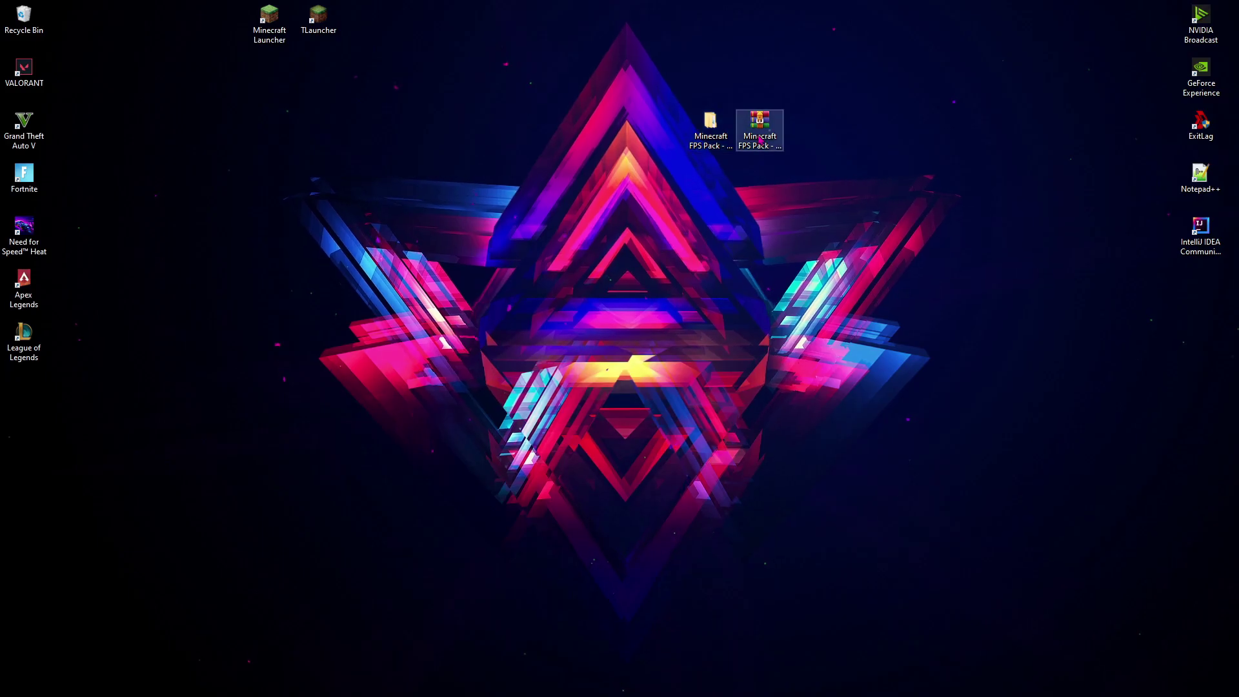
- Open the (1) MSI Mode Tool folder in the Minecraft FPS Pack on the desktop and run MSI Mode Tool.exe as administrator
{"action": "left_click", "coordinate": [716, 303]}
{"action": "left_click", "coordinate": [503, 304]}
{"action": "double_click", "coordinate": [709, 126]}
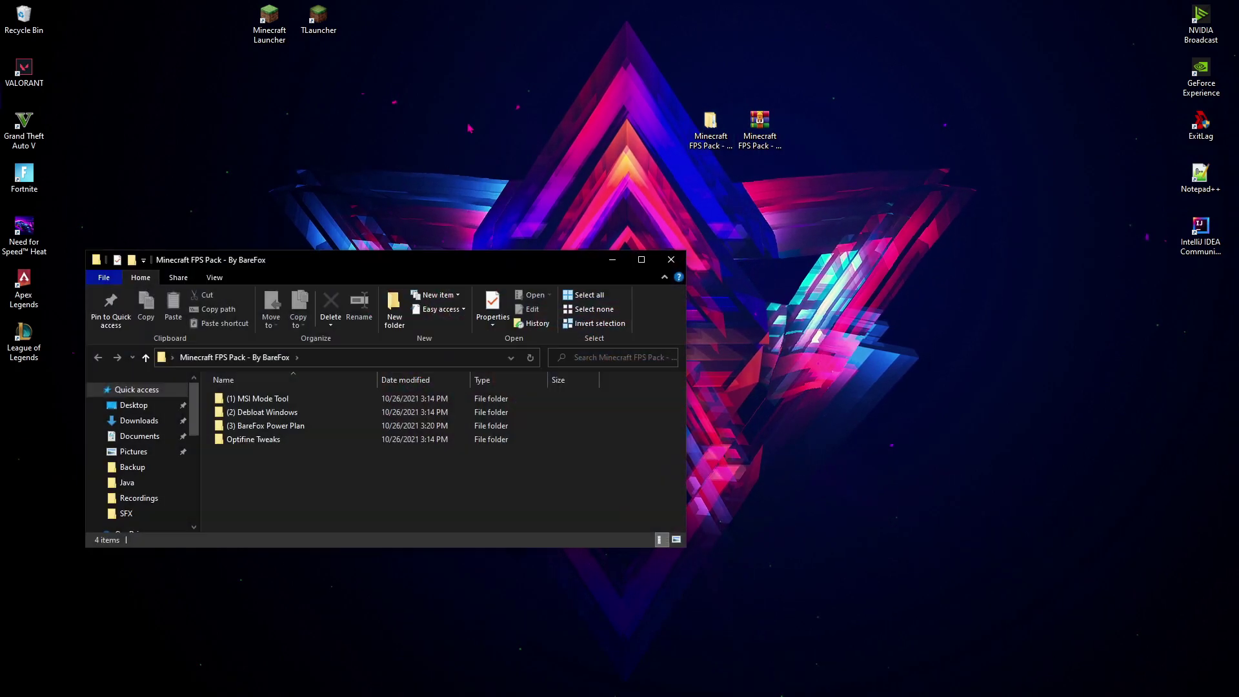
{"action": "left_click", "coordinate": [269, 400]}
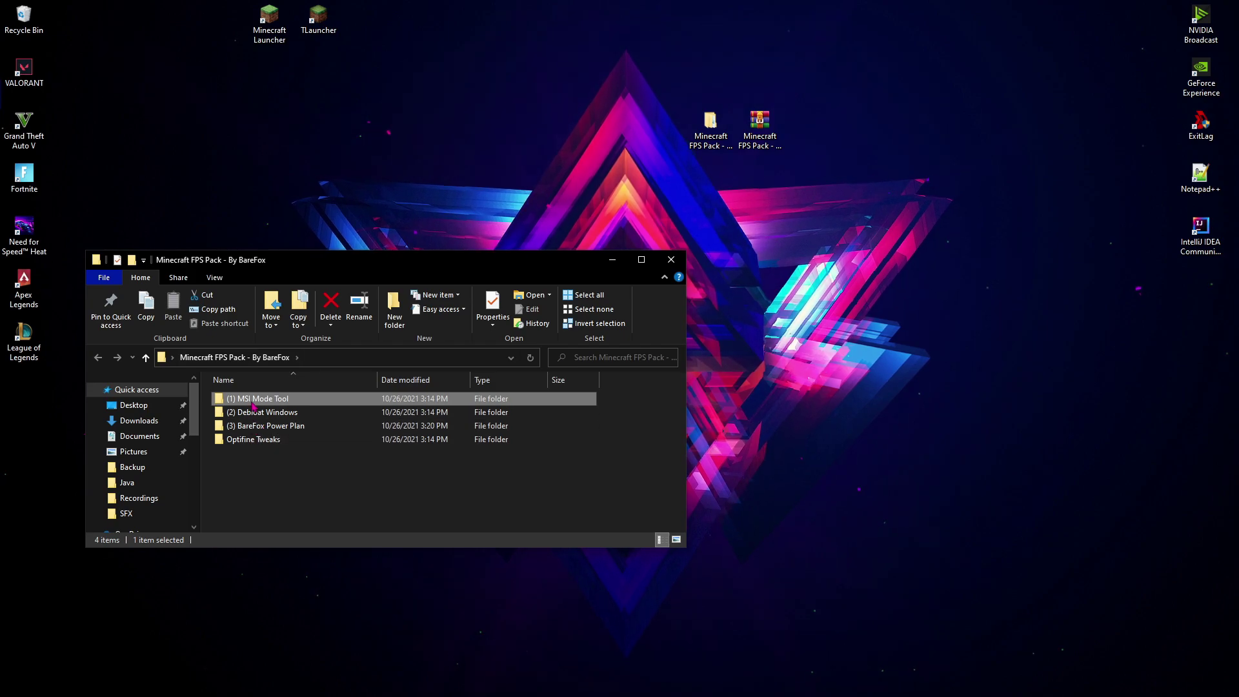
{"action": "double_click", "coordinate": [316, 400]}
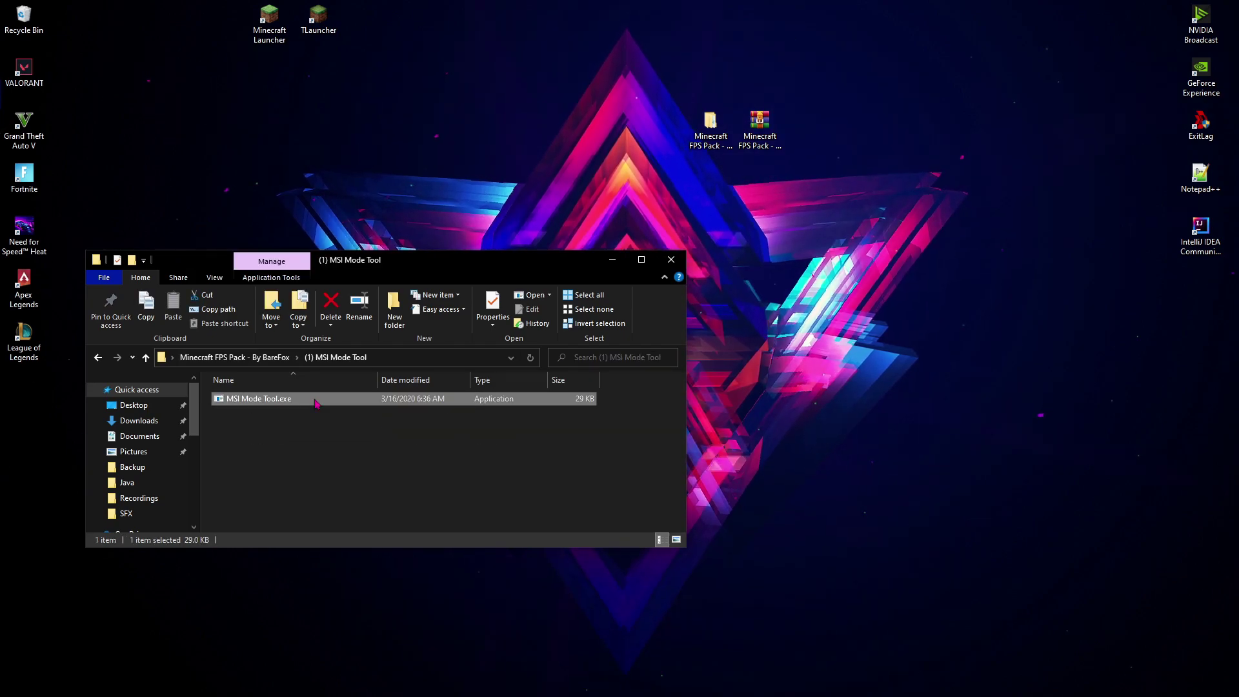
{"action": "right_click", "coordinate": [316, 401]}
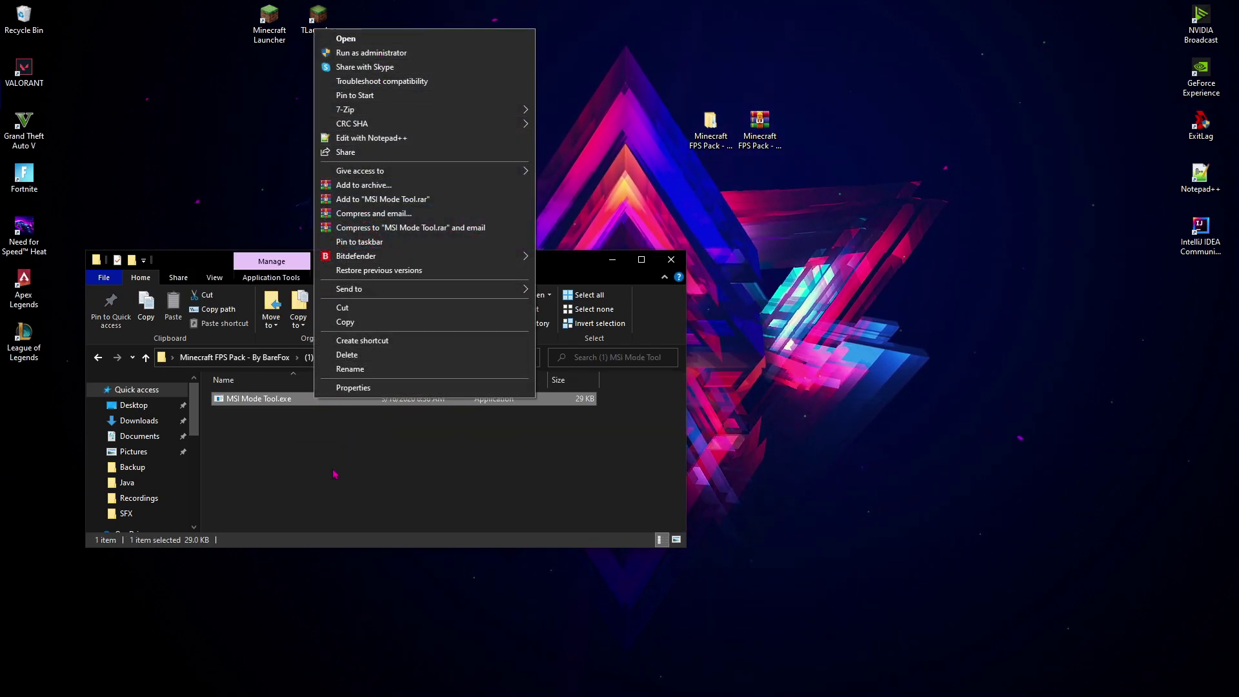
{"action": "left_click", "coordinate": [382, 54]}
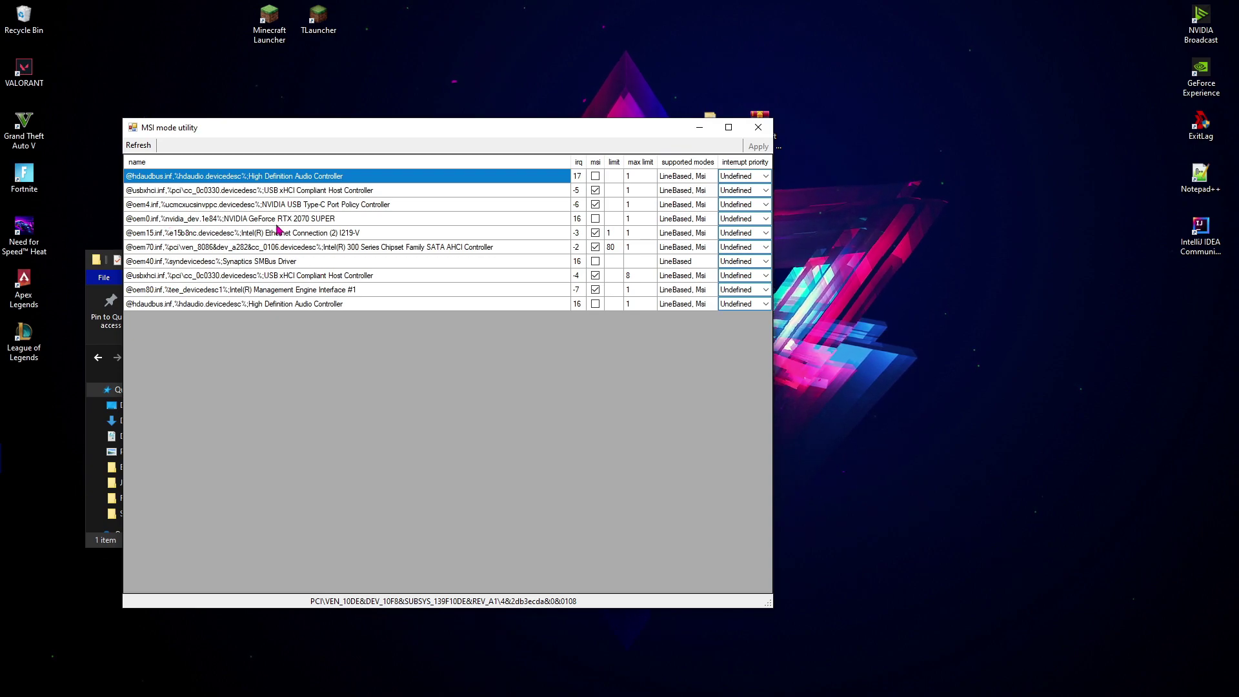
- Set the interrupt priority of the NVIDIA GeForce RTX 2070 SUPER to High, apply the change and close the utility
{"action": "left_click", "coordinate": [193, 218]}
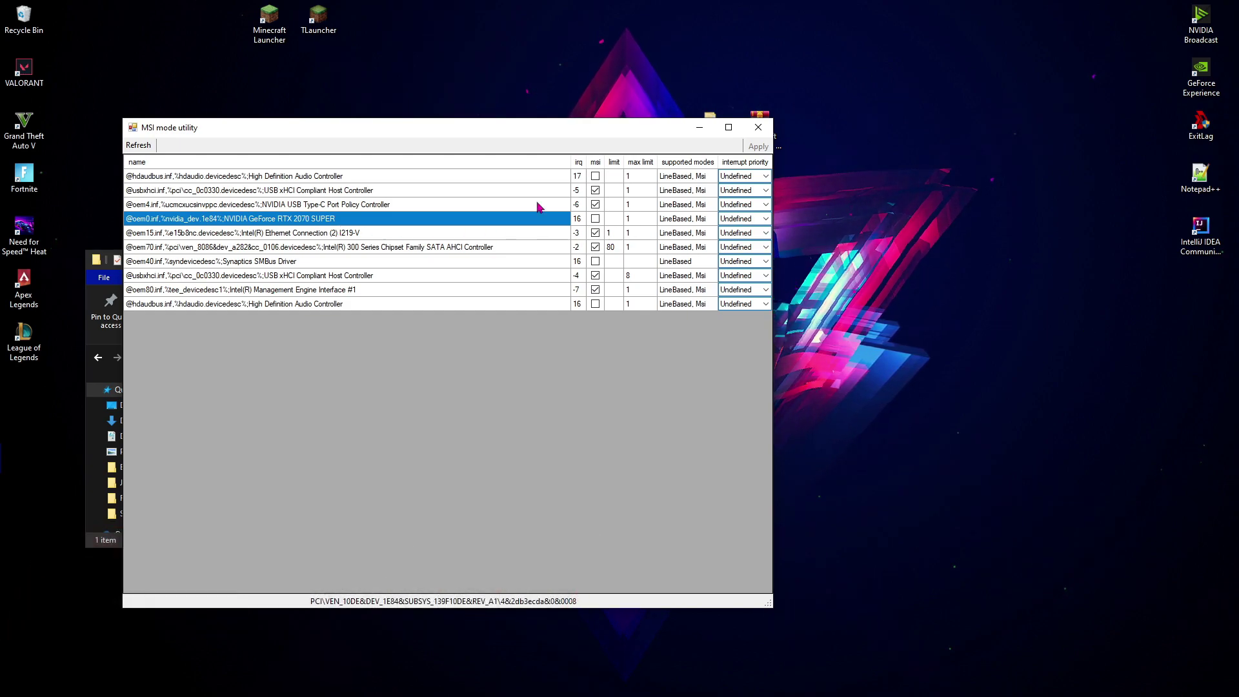
{"action": "left_click", "coordinate": [756, 219]}
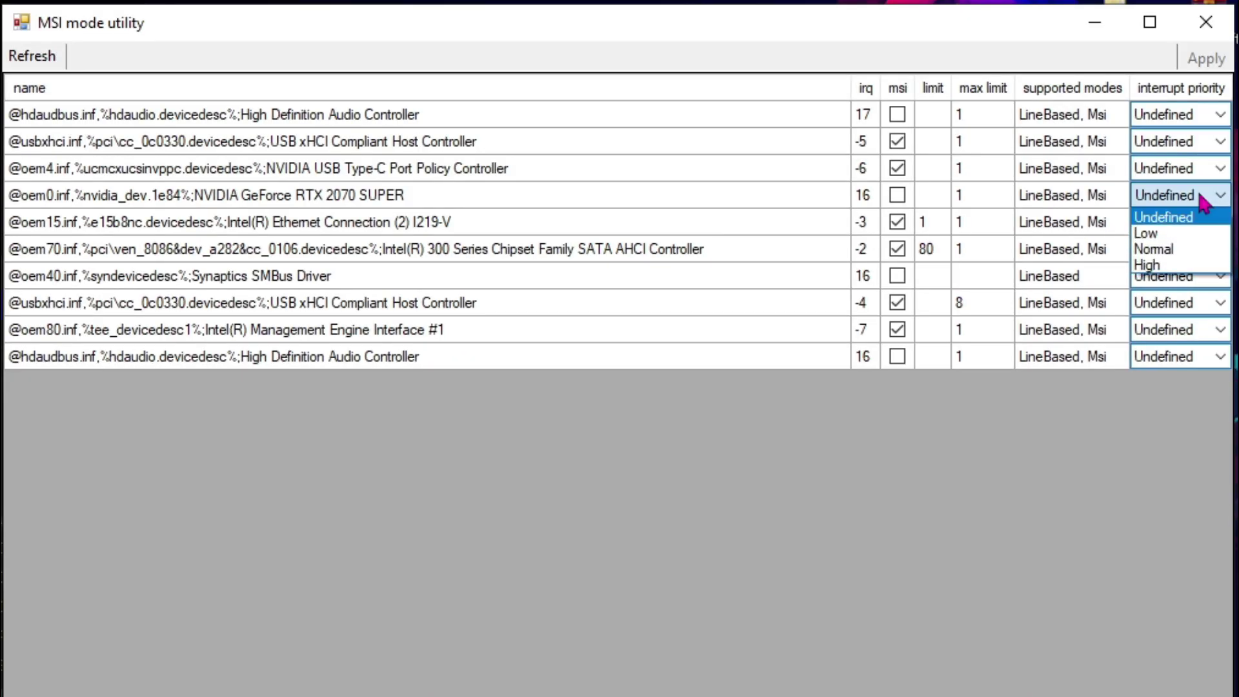
{"action": "left_click", "coordinate": [1168, 266]}
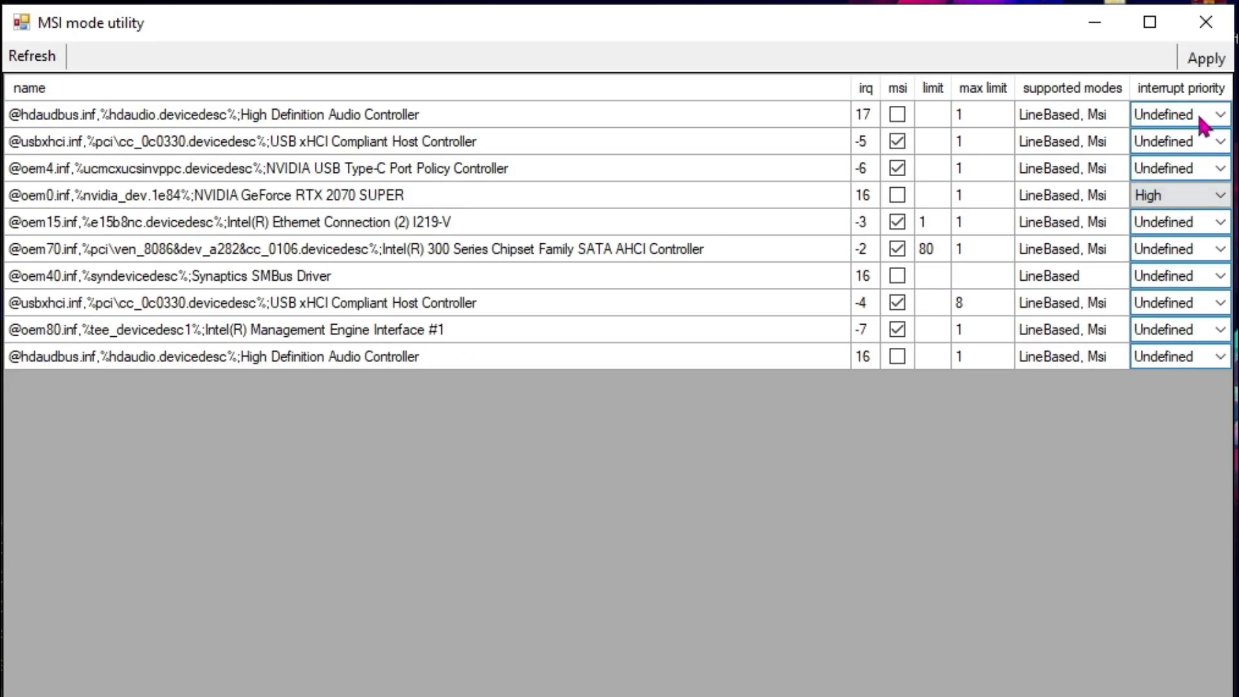
{"action": "left_click", "coordinate": [1205, 60]}
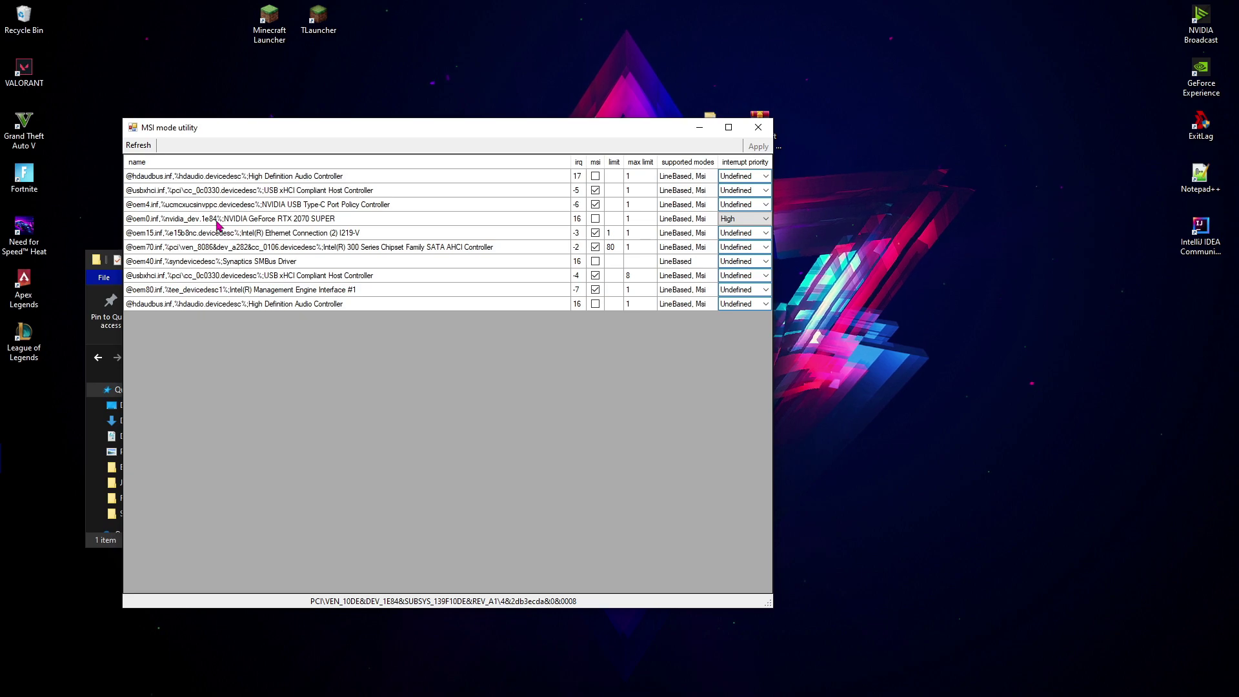
{"action": "left_click", "coordinate": [755, 130]}
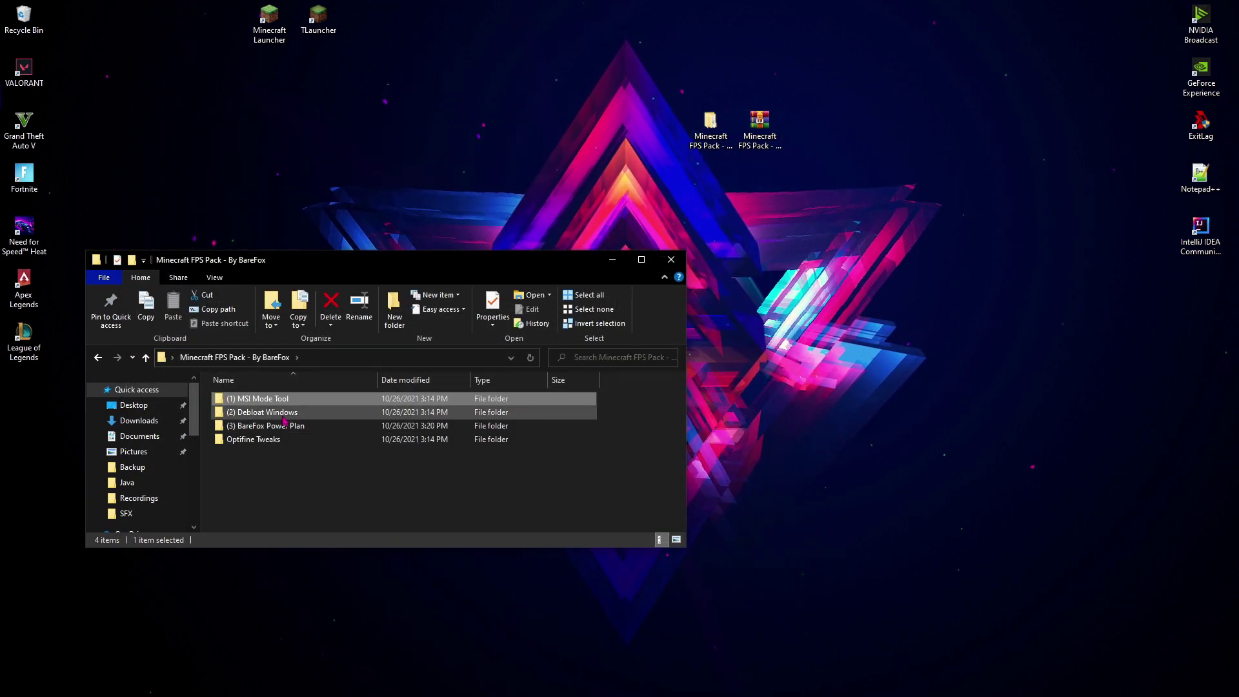
- Check the available actions for Anti Tracking.bat in the (2) Debloat Windows folder, then return to the pack folder
{"action": "double_click", "coordinate": [258, 412]}
{"action": "left_click", "coordinate": [255, 402]}
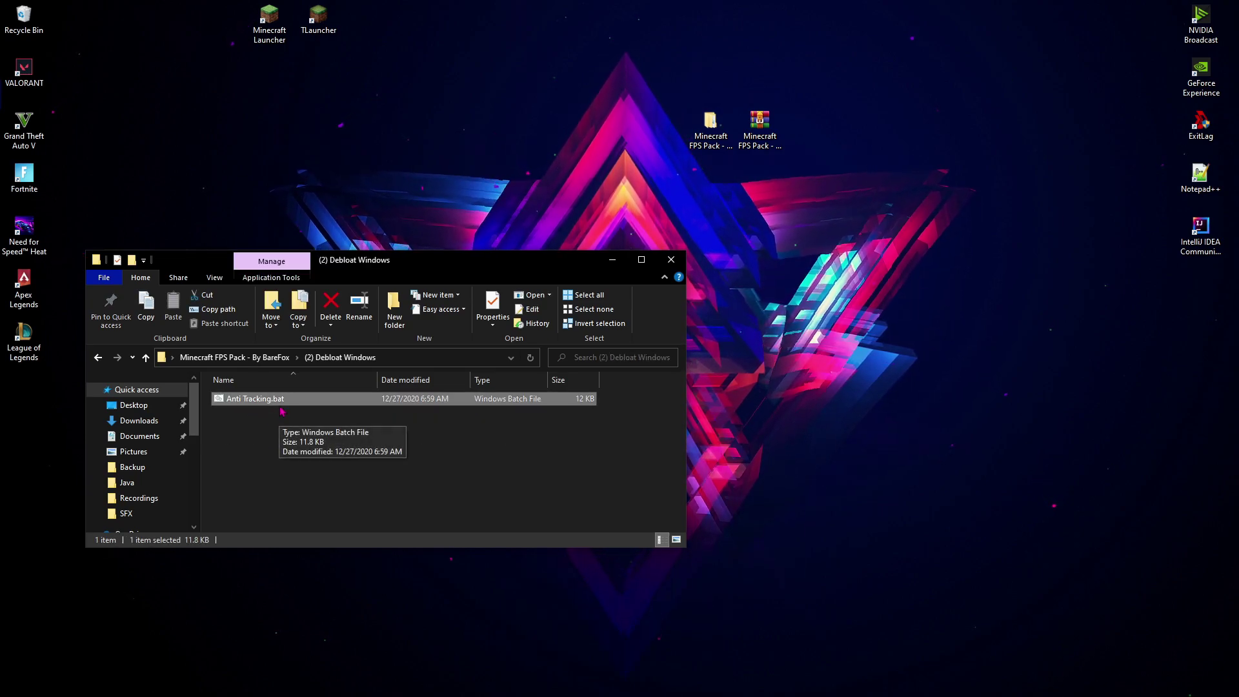
{"action": "right_click", "coordinate": [282, 401]}
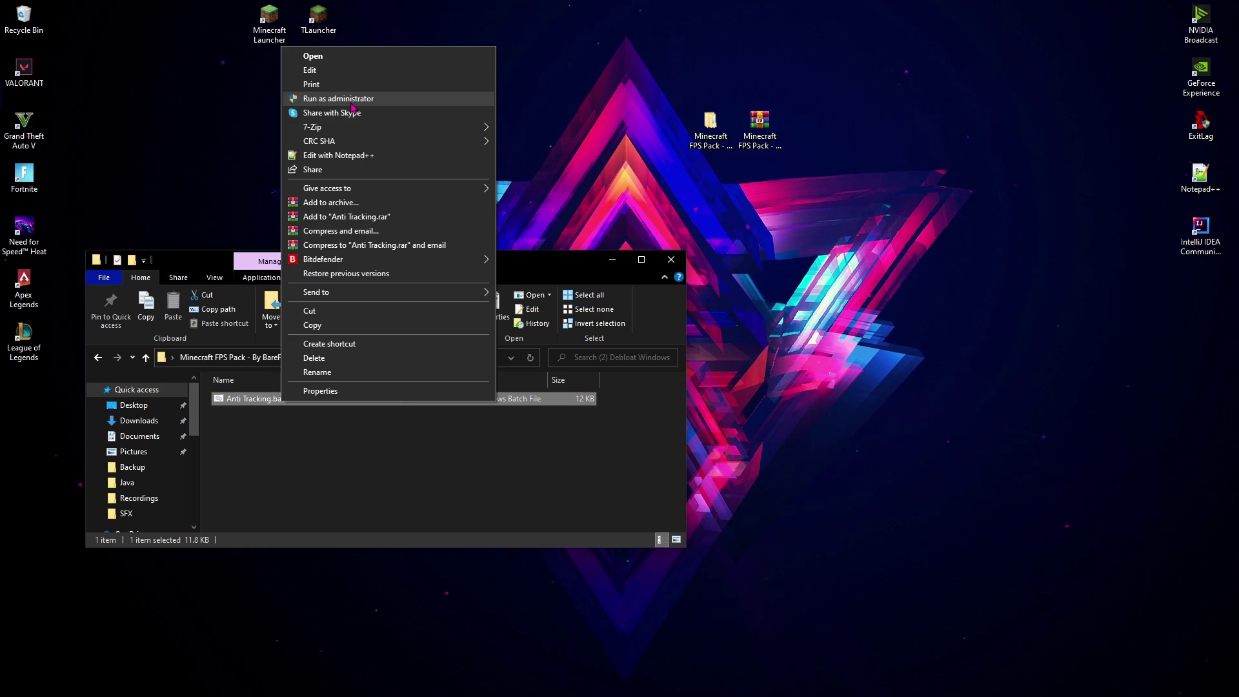
{"action": "left_click", "coordinate": [268, 480]}
{"action": "key", "text": "alt+Up"}
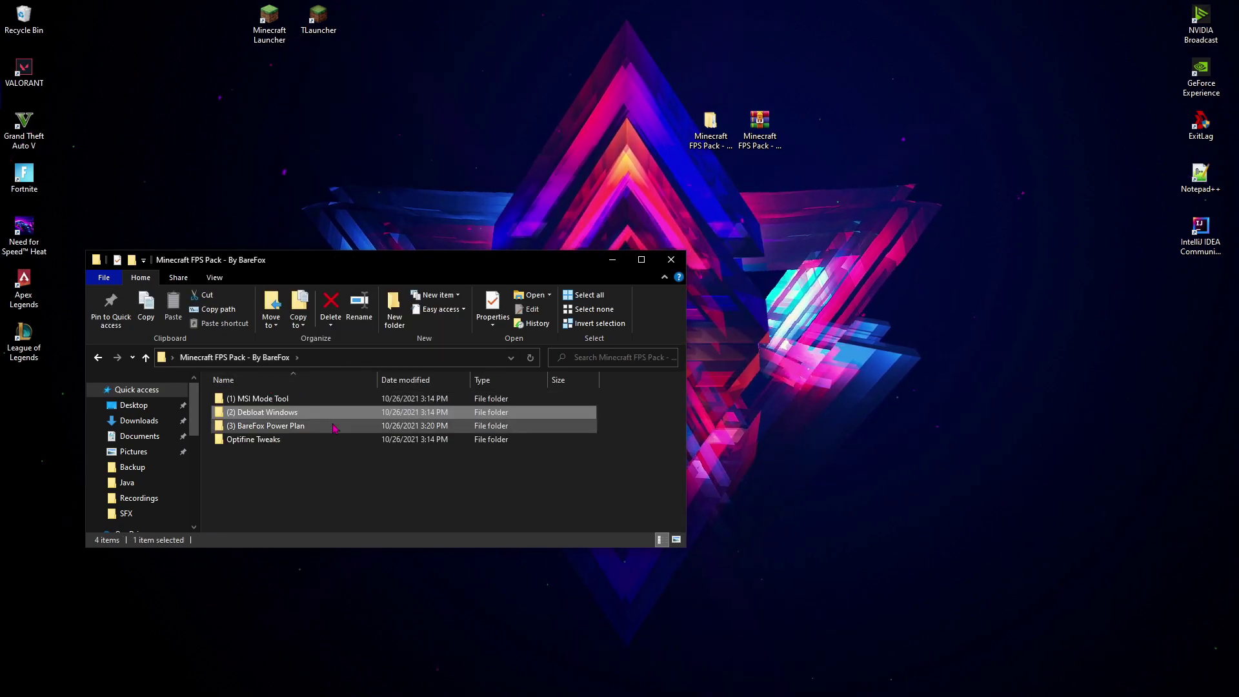
- Run BareFox Power Plan.cmd from the (3) BareFox Power Plan folder as administrator to import and activate the power plan
{"action": "double_click", "coordinate": [319, 428]}
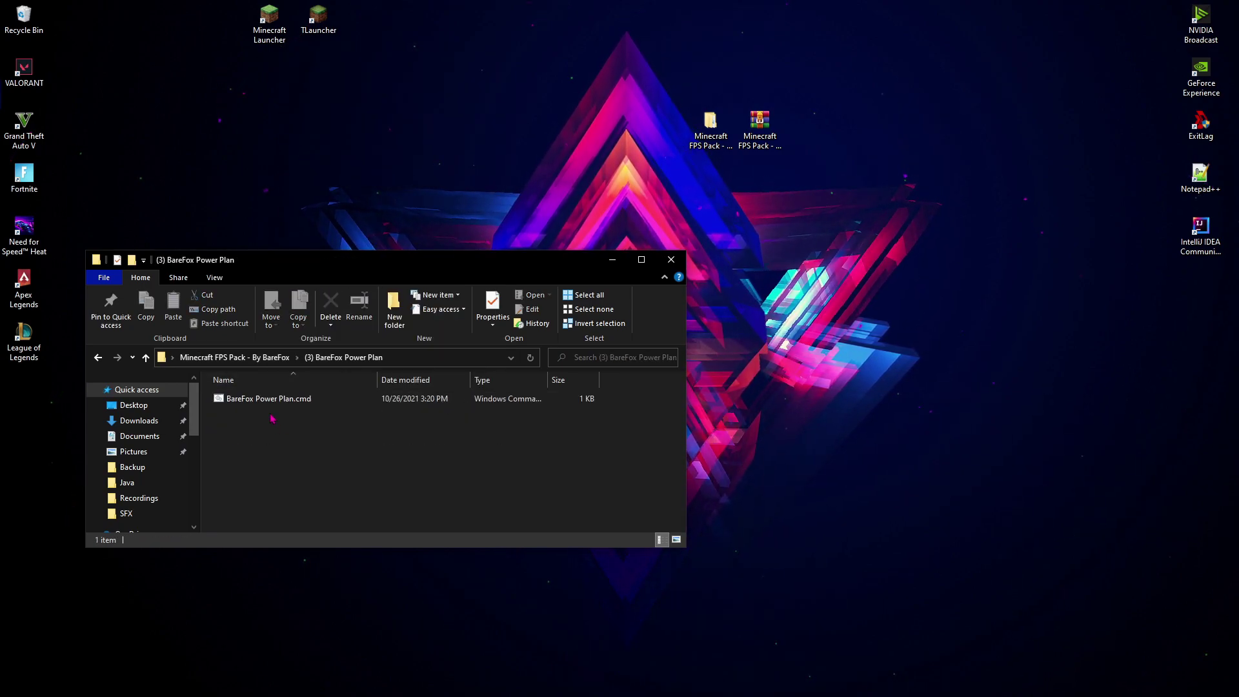
{"action": "left_click", "coordinate": [276, 402]}
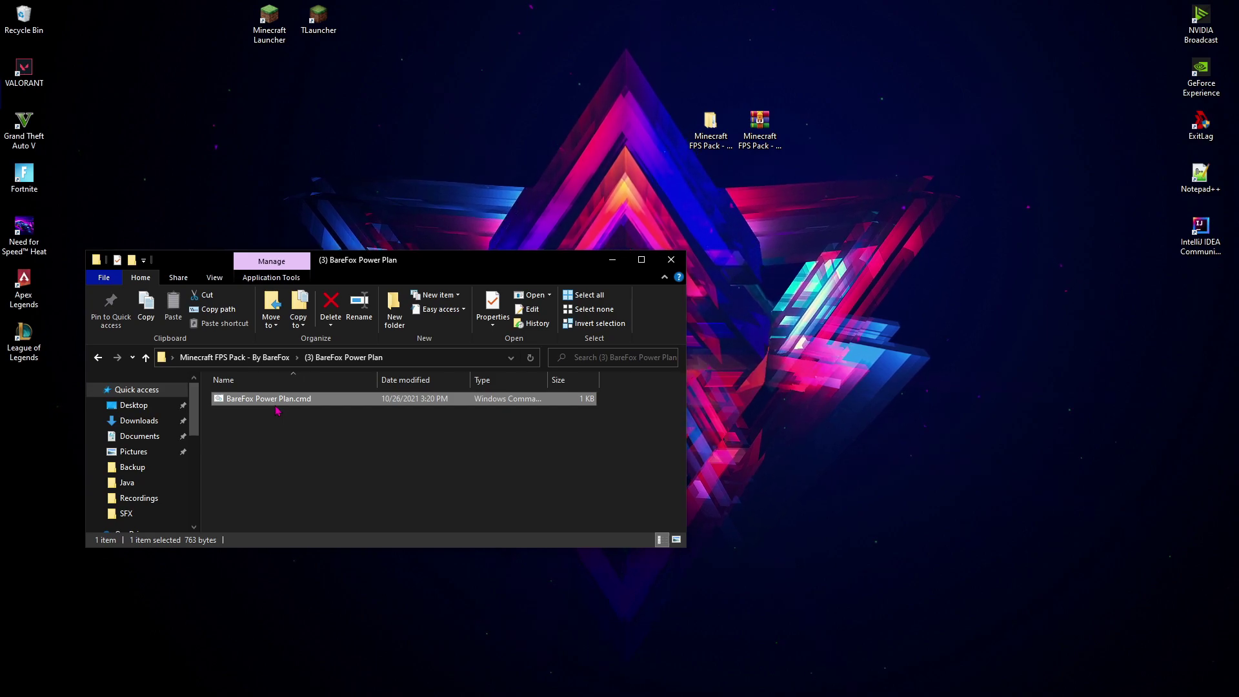
{"action": "right_click", "coordinate": [279, 403]}
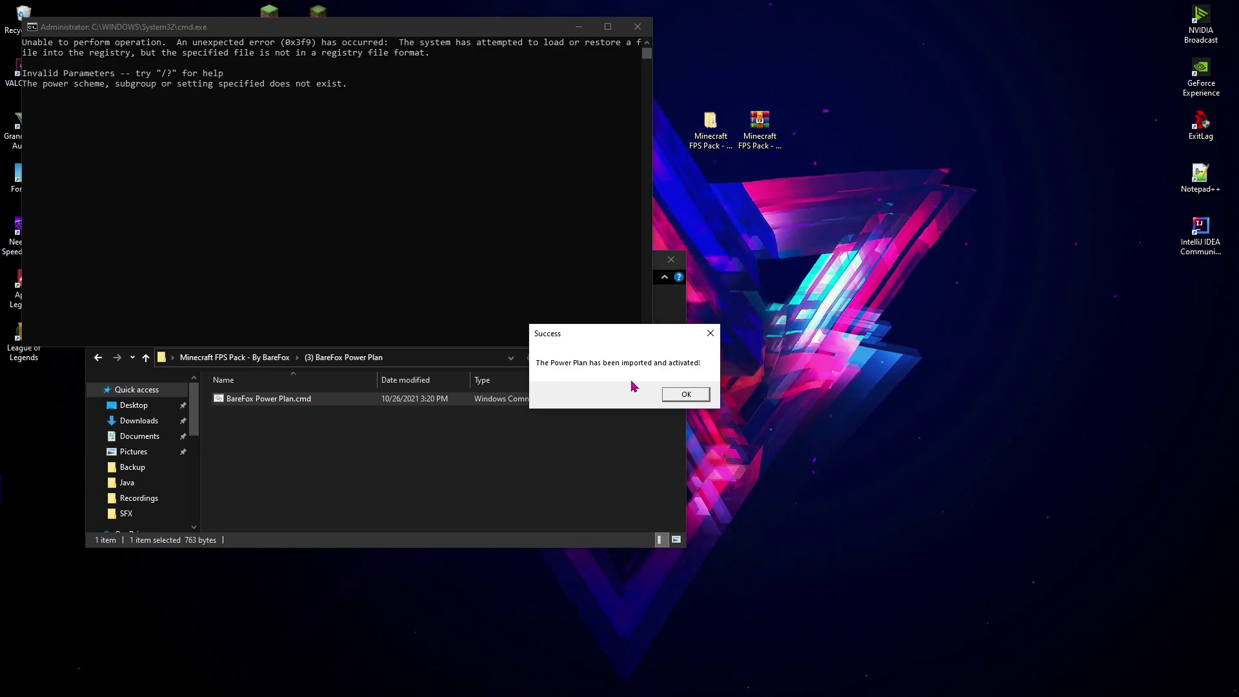
{"action": "left_click", "coordinate": [686, 395]}
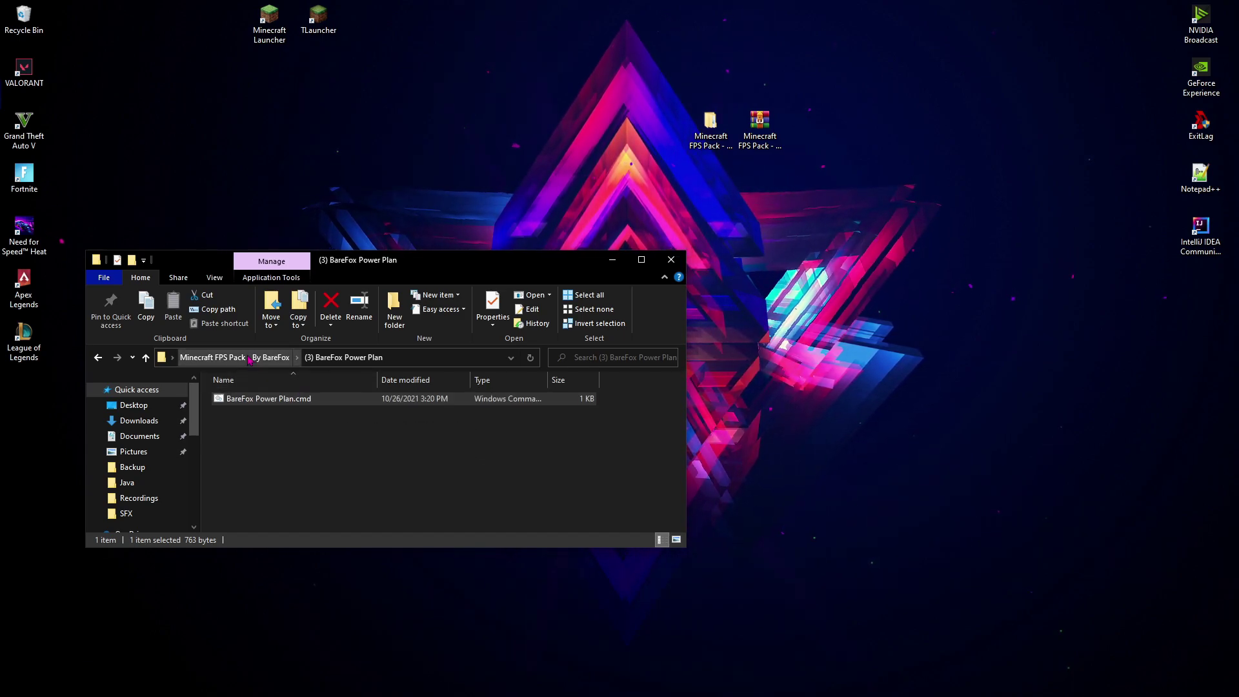
- Go to the Optifine folder inside Optifine Tweaks in the FPS pack and locate Optifine Settings.bat
{"action": "left_click", "coordinate": [249, 358]}
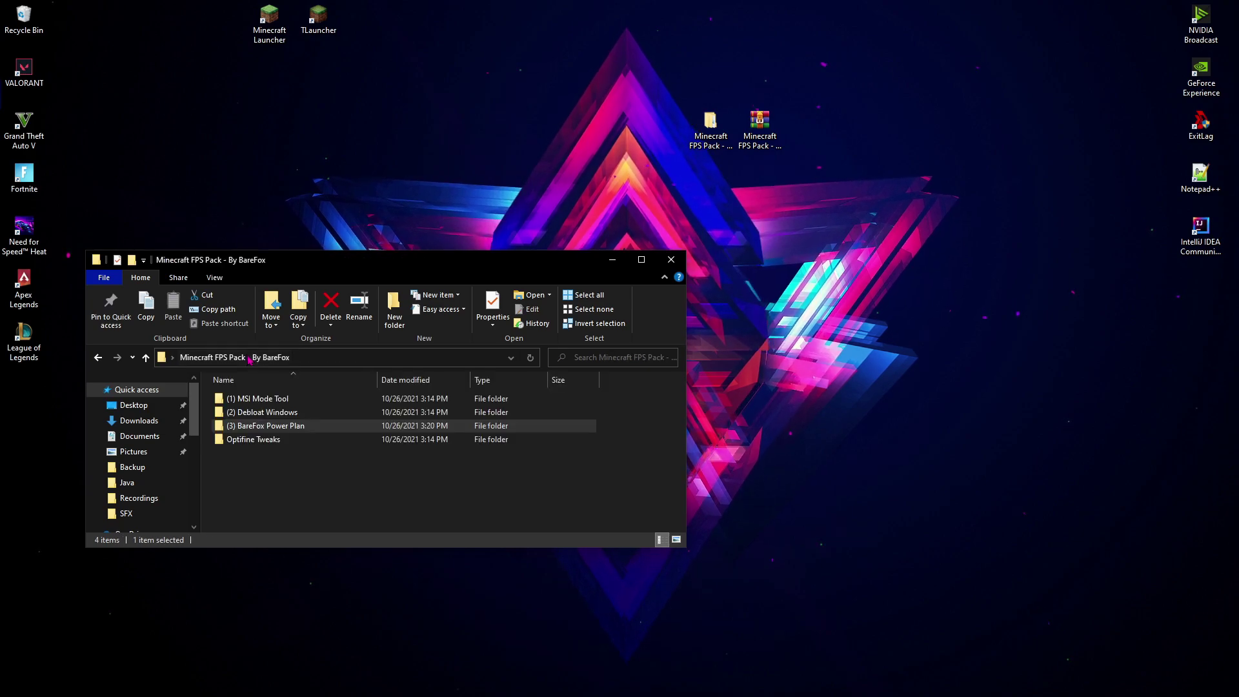
{"action": "left_click", "coordinate": [243, 442]}
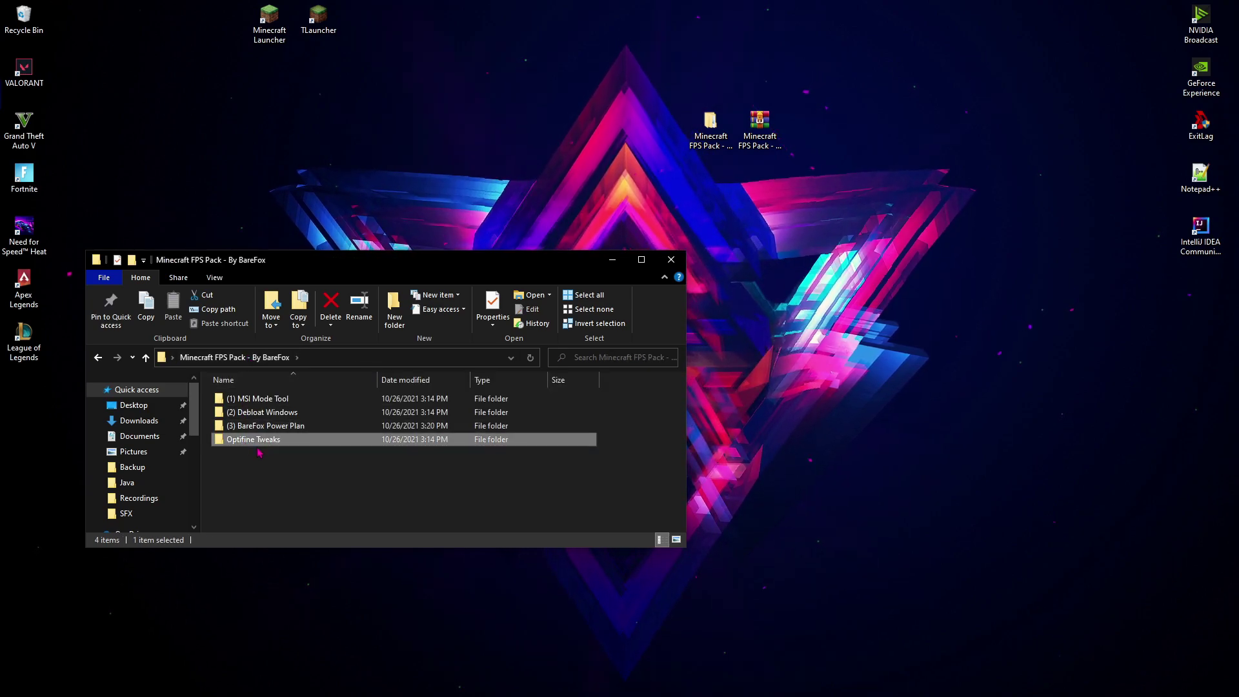
{"action": "double_click", "coordinate": [260, 444]}
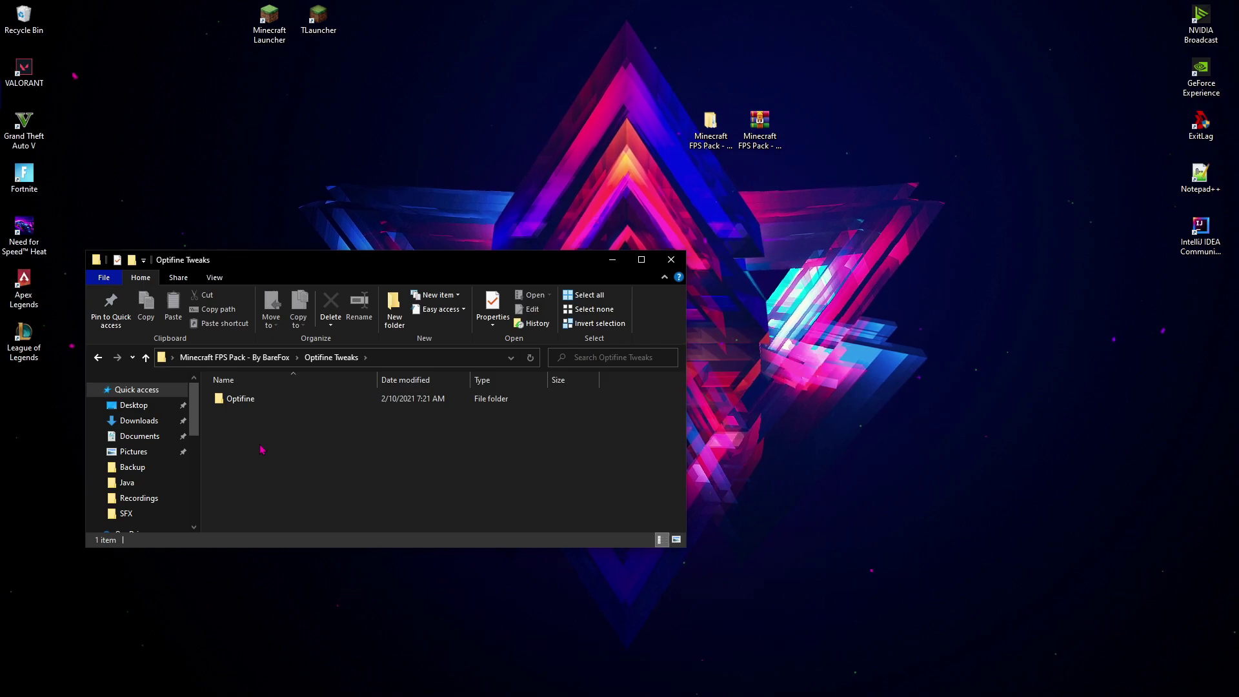
{"action": "double_click", "coordinate": [257, 406]}
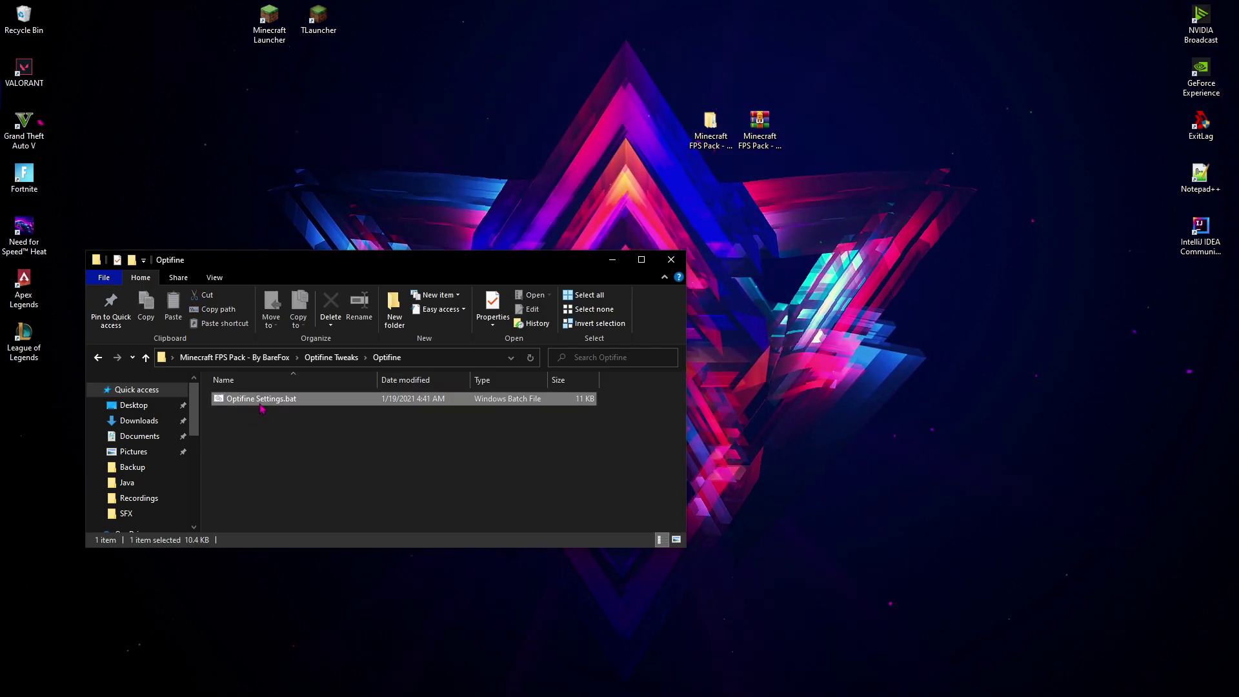
{"action": "right_click", "coordinate": [259, 403]}
{"action": "key", "text": "Escape"}
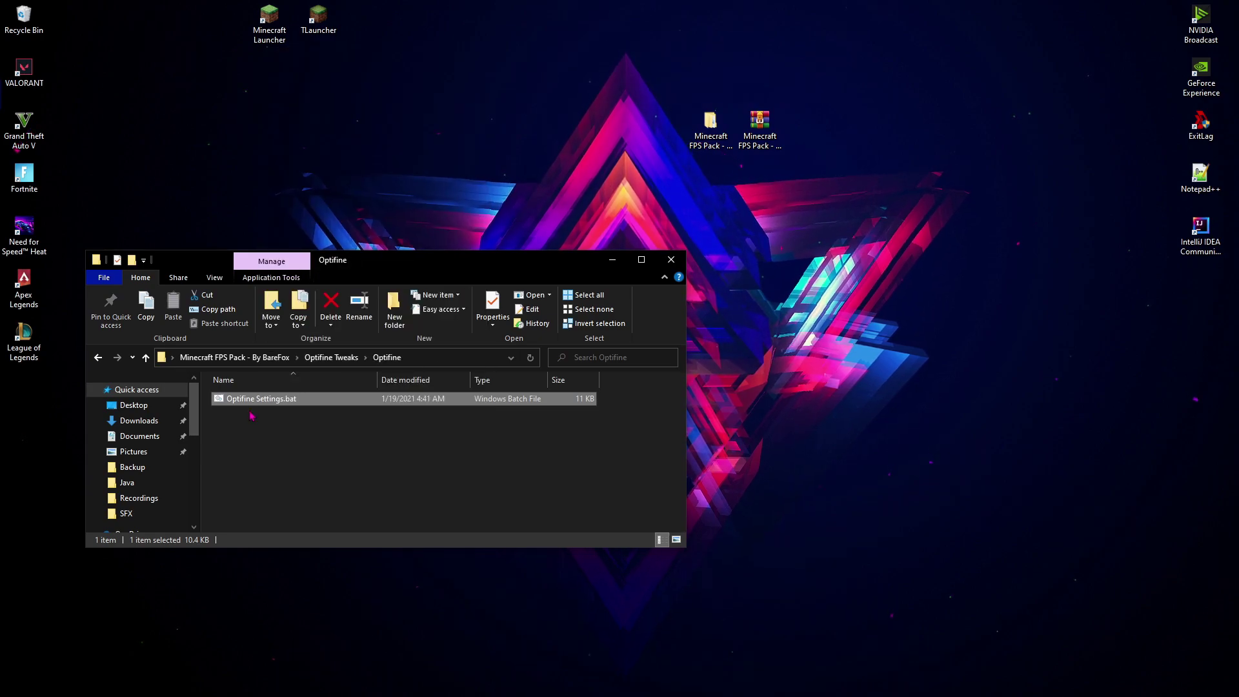
{"action": "left_click", "coordinate": [270, 436]}
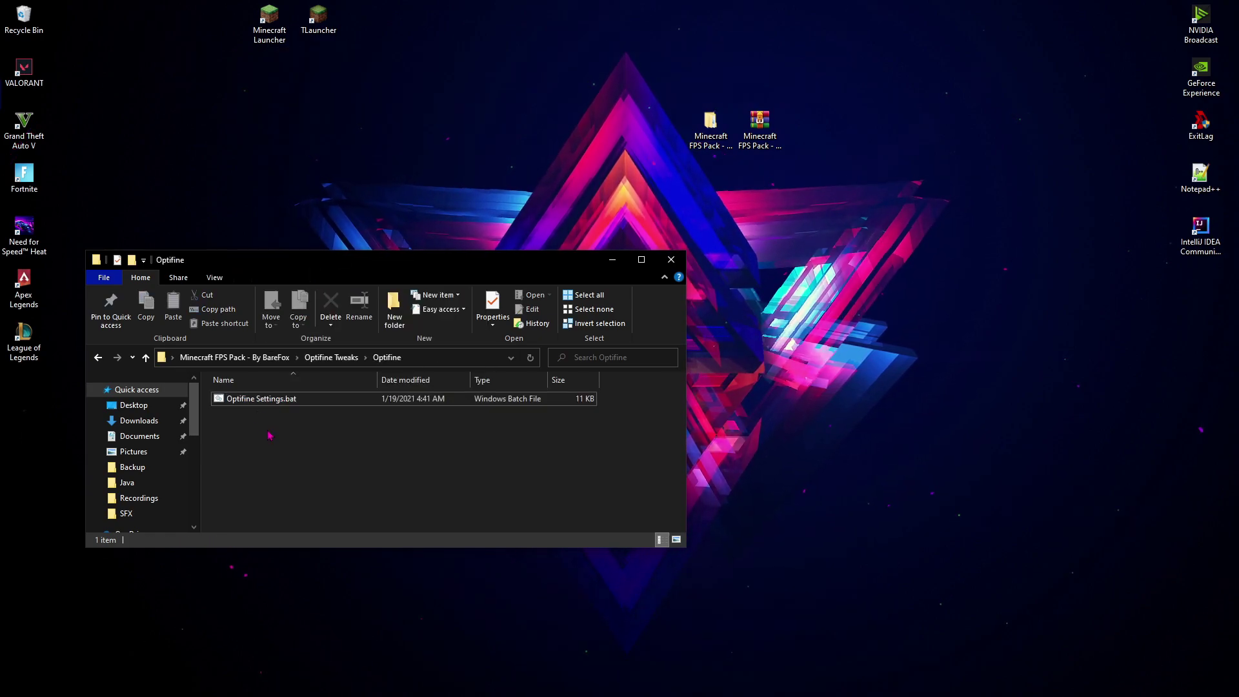